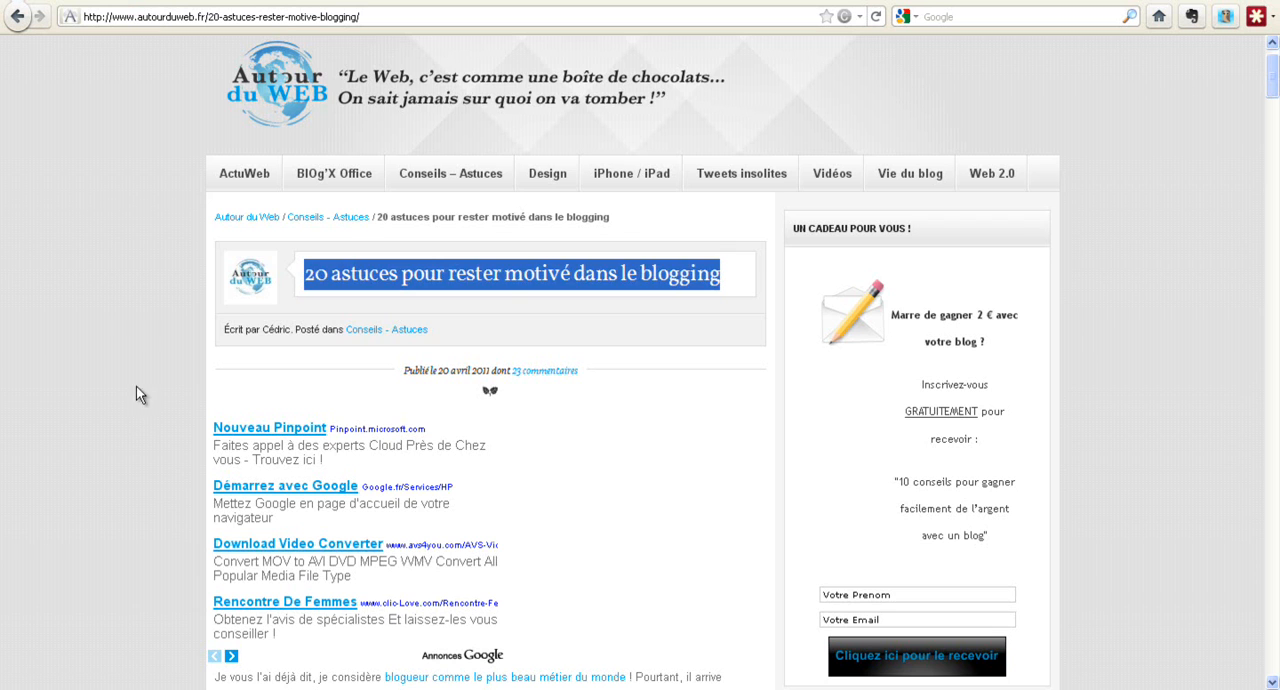
Switch to the blog article "20 astuces pour rester motivé dans le blogging" and copy its text from the introduction through tip 20
{"action": "left_click", "coordinate": [168, 327]}
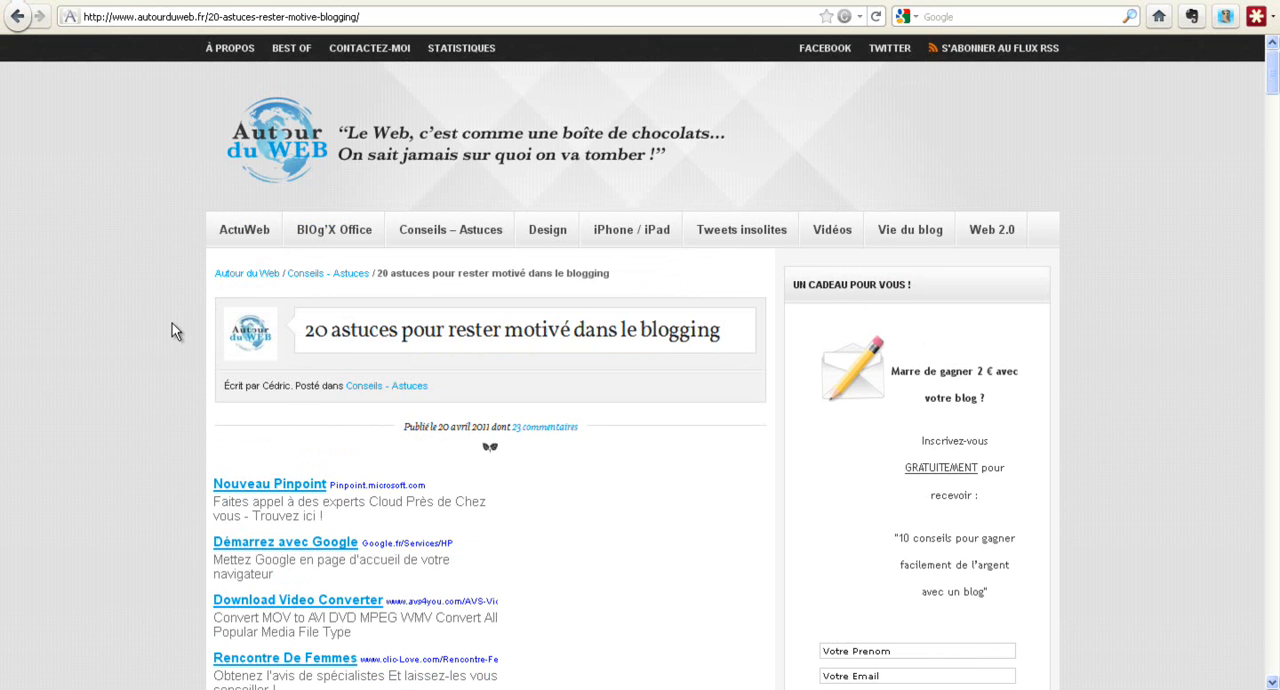
{"action": "scroll", "coordinate": [172, 323], "scroll_direction": "down", "scroll_amount": 5}
{"action": "scroll", "coordinate": [165, 290], "scroll_direction": "up", "scroll_amount": 5}
{"action": "scroll", "coordinate": [109, 401], "scroll_direction": "down", "scroll_amount": 7}
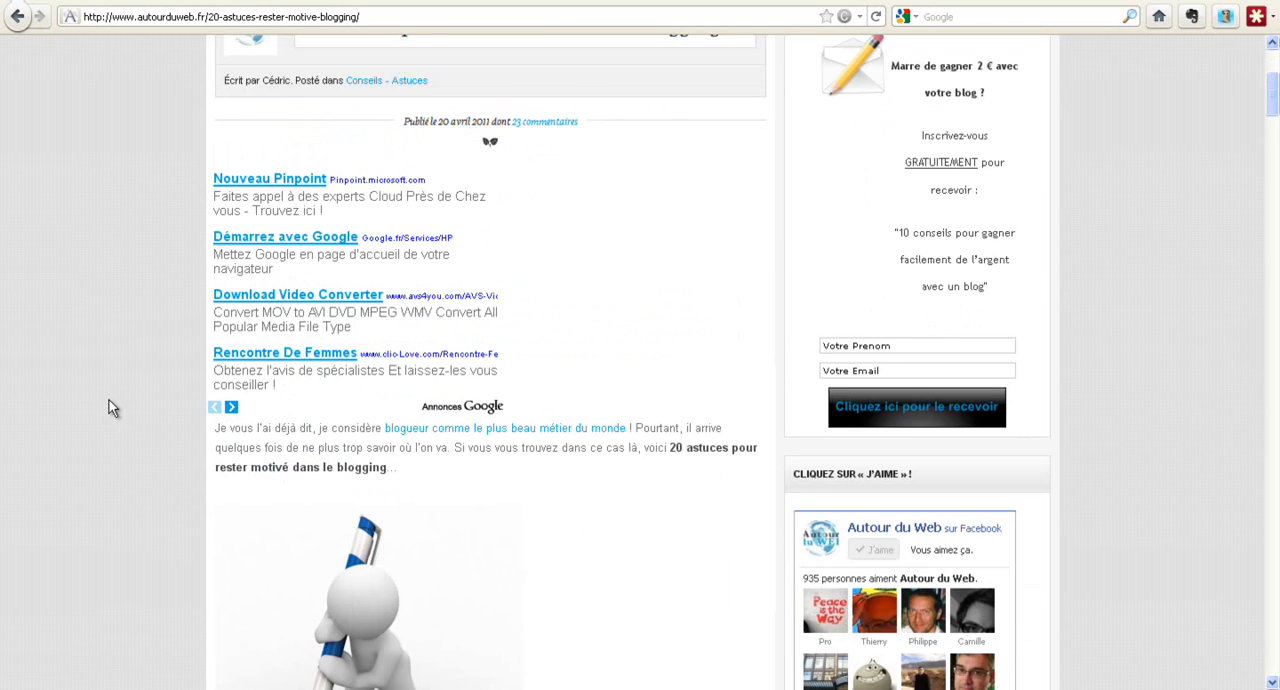
{"action": "left_click_drag", "start_coordinate": [215, 225], "coordinate": [368, 360]}
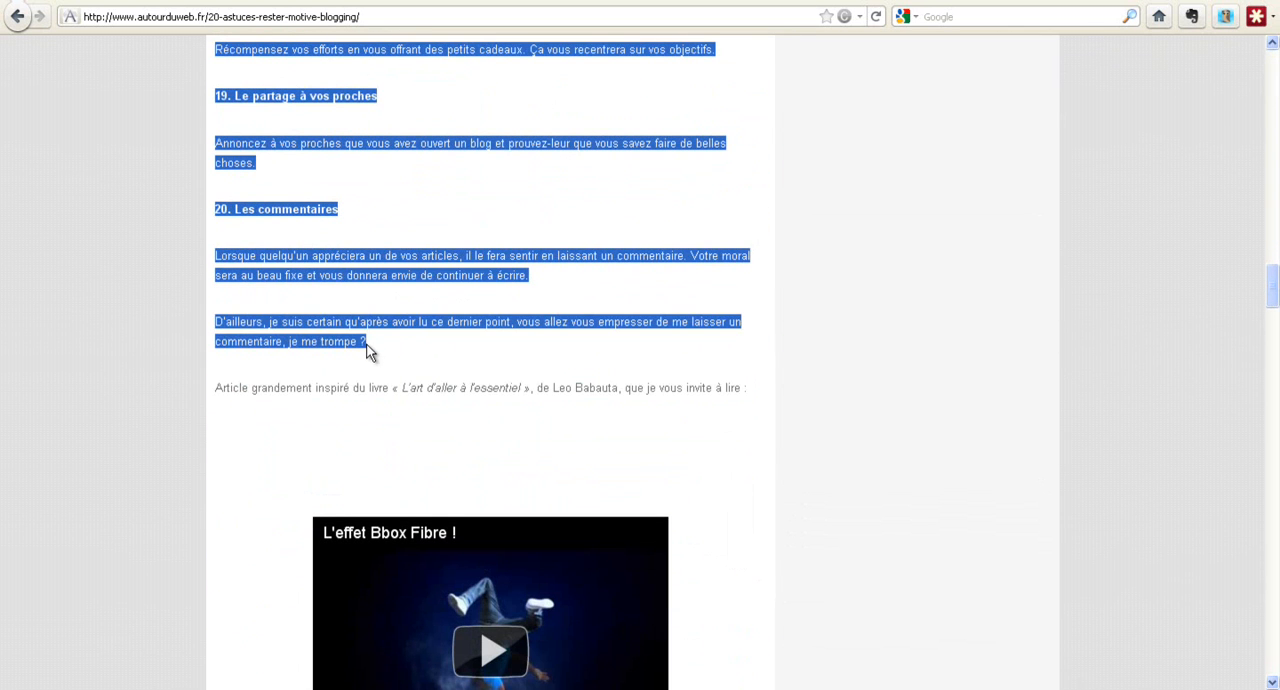
Return to Google Documents and create a new blank text document
{"action": "left_click", "coordinate": [493, 3]}
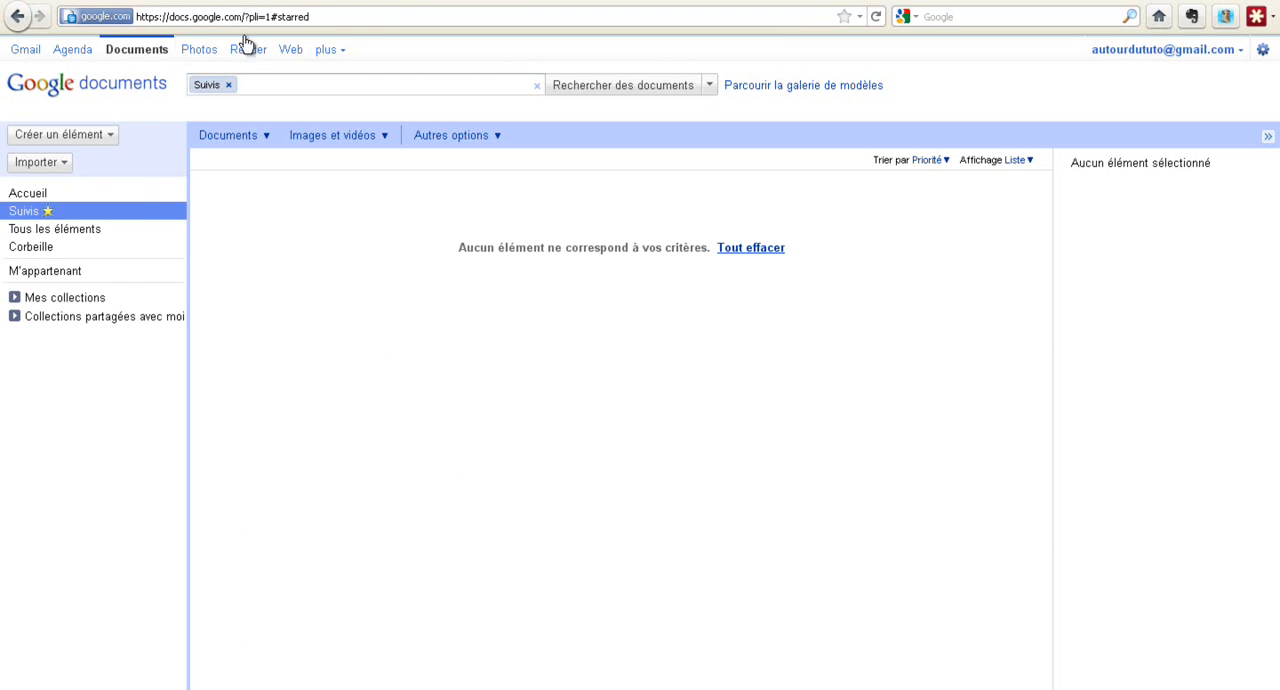
{"action": "left_click", "coordinate": [67, 134]}
{"action": "left_click", "coordinate": [54, 156]}
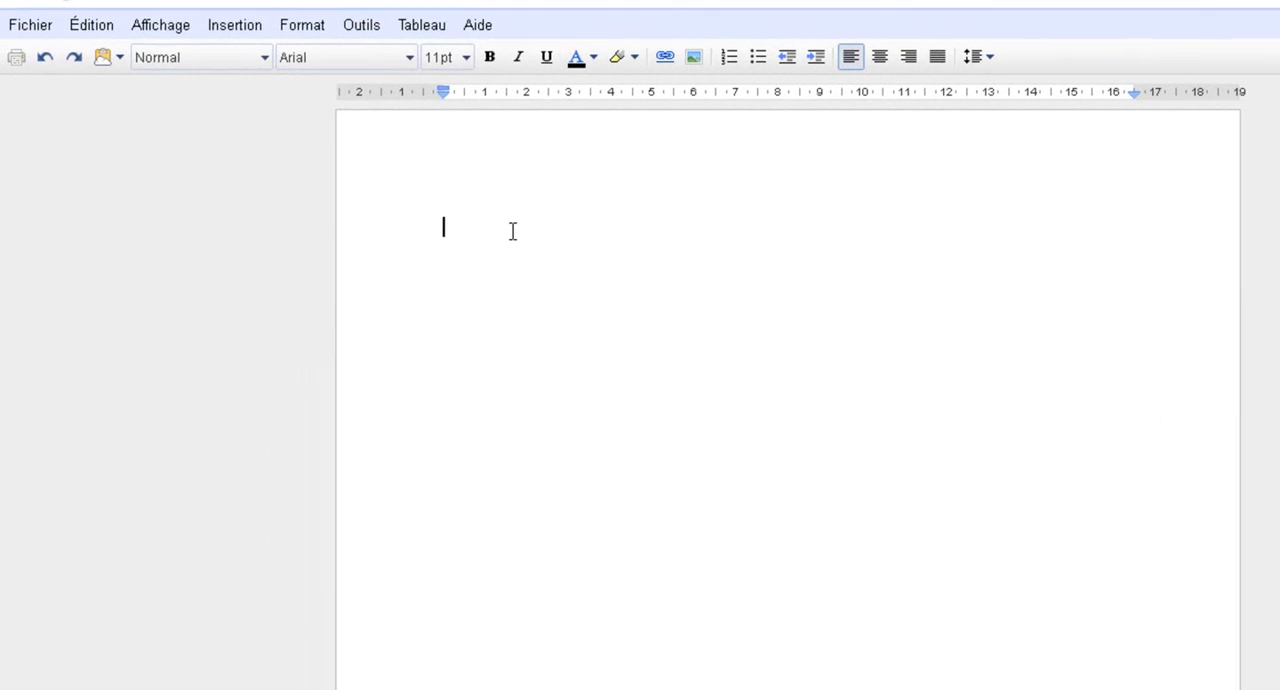
Paste the copied article into the document and delete the image below the introduction
{"action": "key", "text": "ctrl+v"}
{"action": "scroll", "coordinate": [501, 393], "scroll_direction": "up", "scroll_amount": 20}
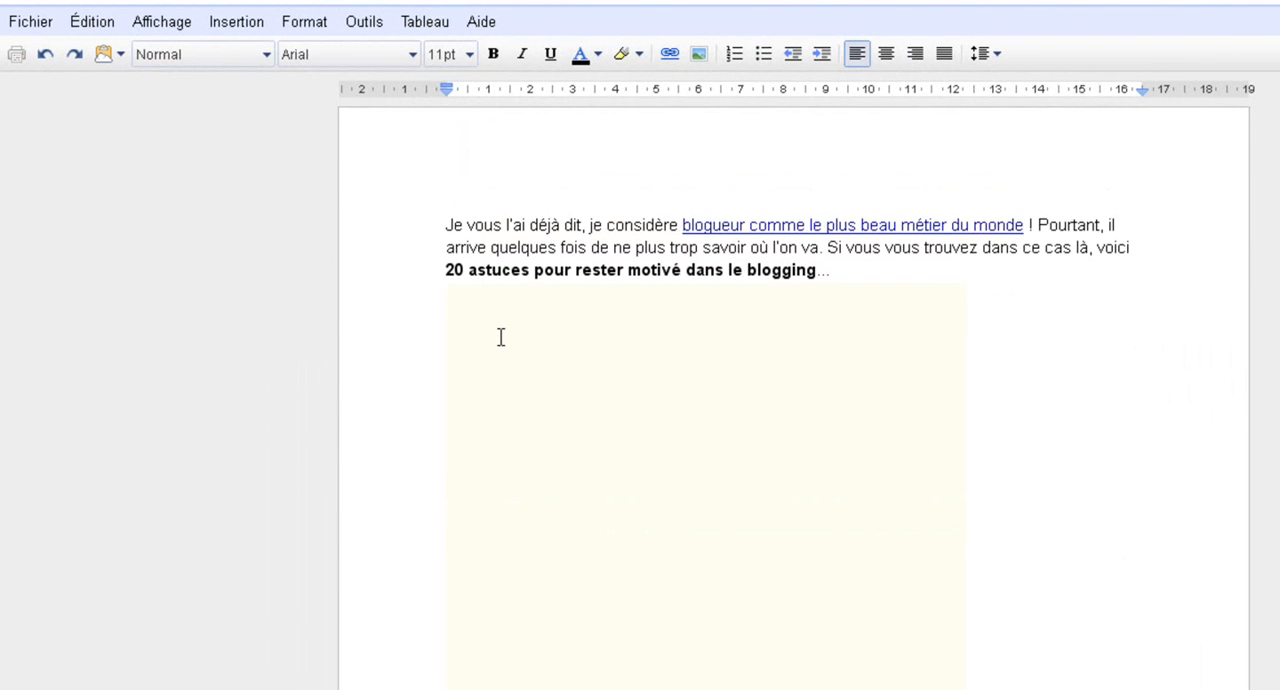
{"action": "left_click", "coordinate": [593, 462]}
{"action": "key", "text": "Delete"}
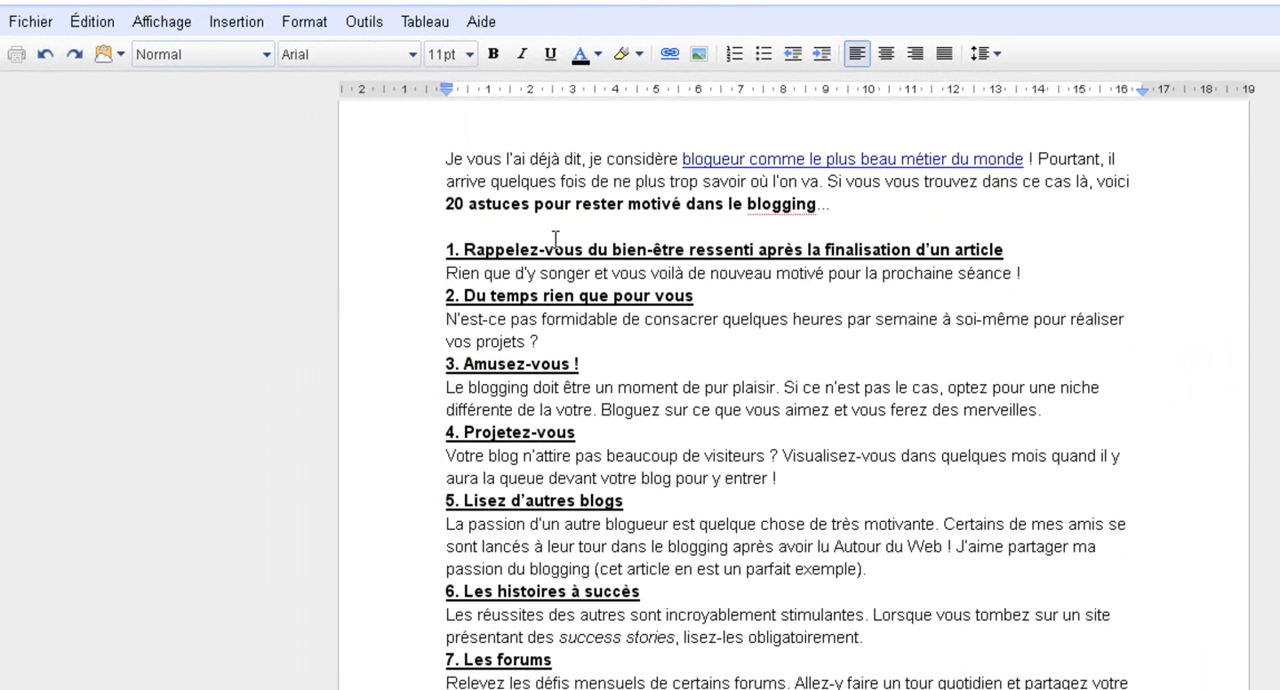
Clear the formatting of the entire document text
{"action": "key", "text": "ctrl+a"}
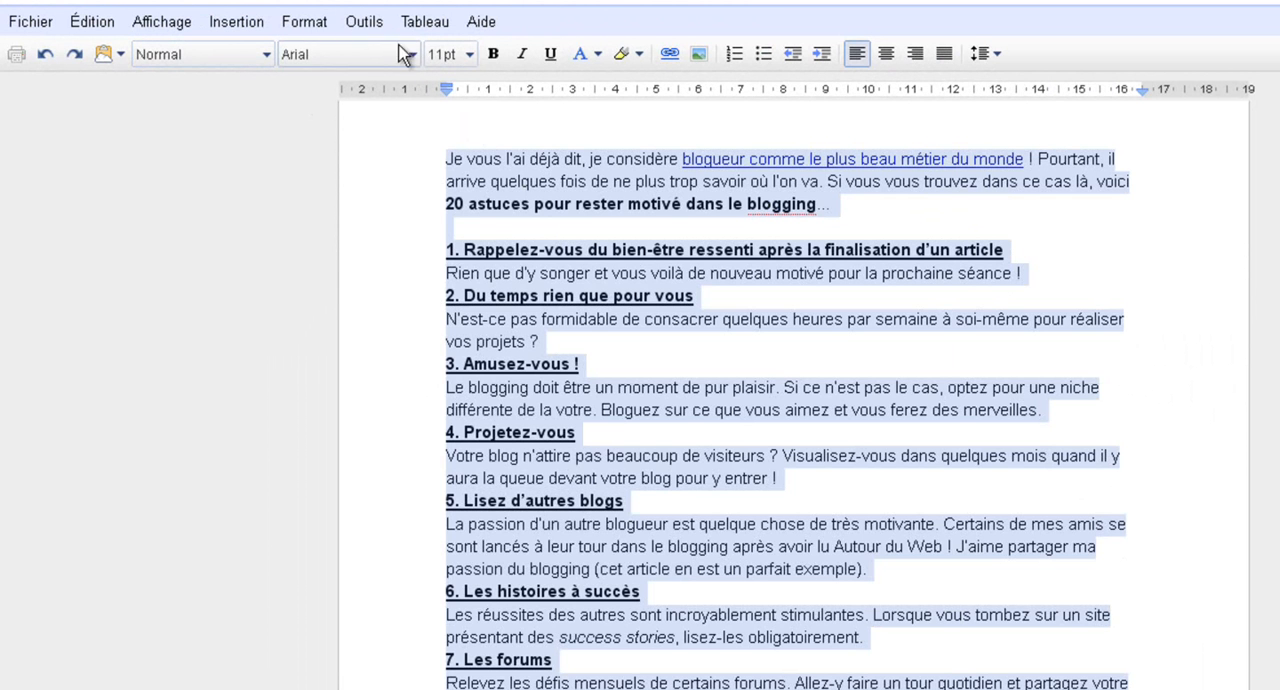
{"action": "left_click", "coordinate": [316, 24]}
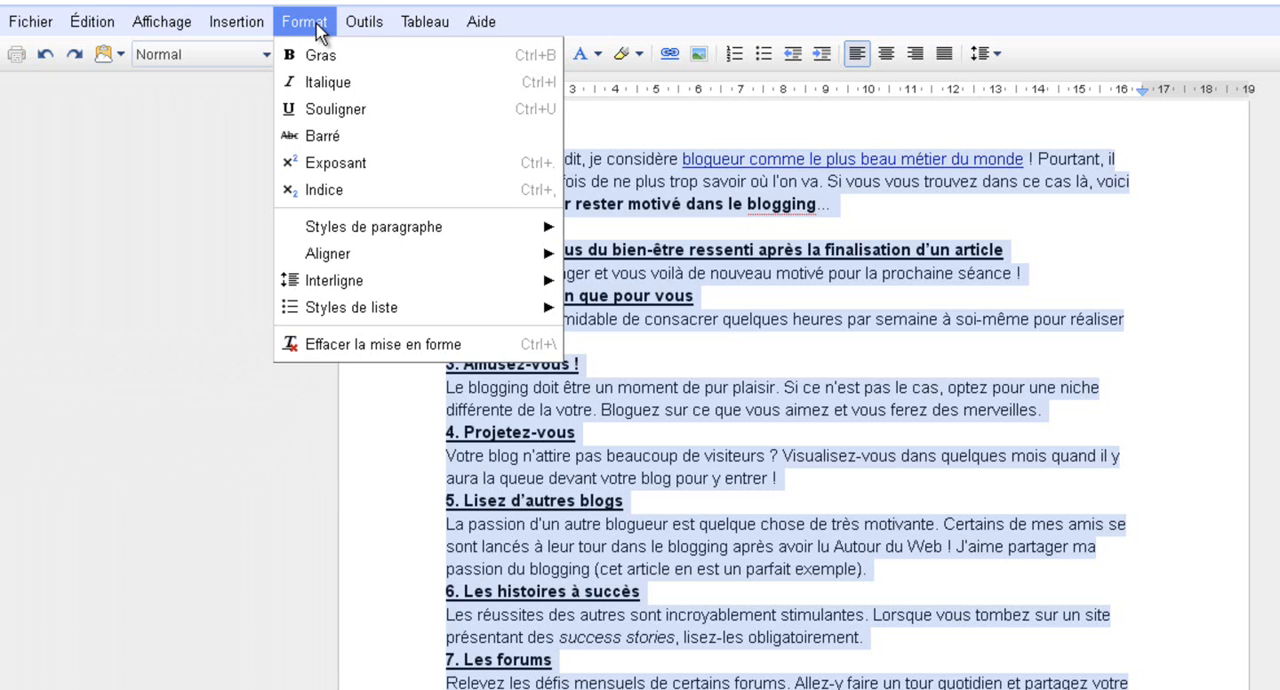
{"action": "left_click", "coordinate": [334, 342]}
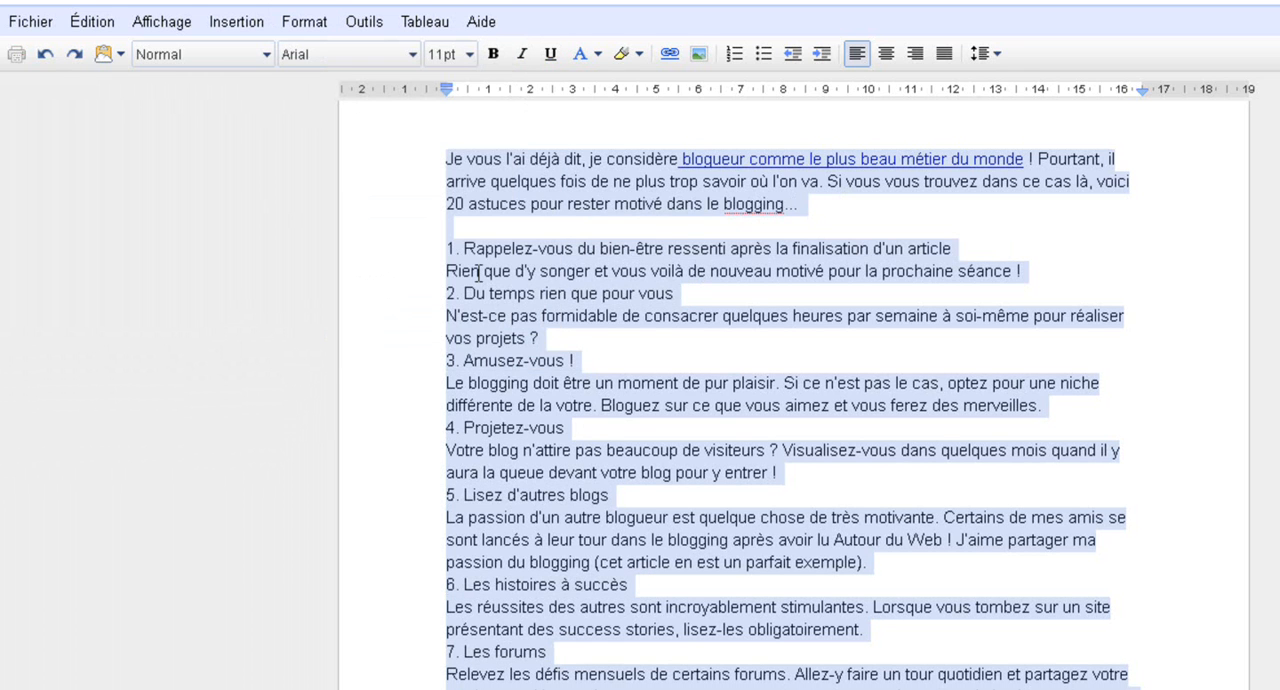
{"action": "left_click", "coordinate": [582, 229]}
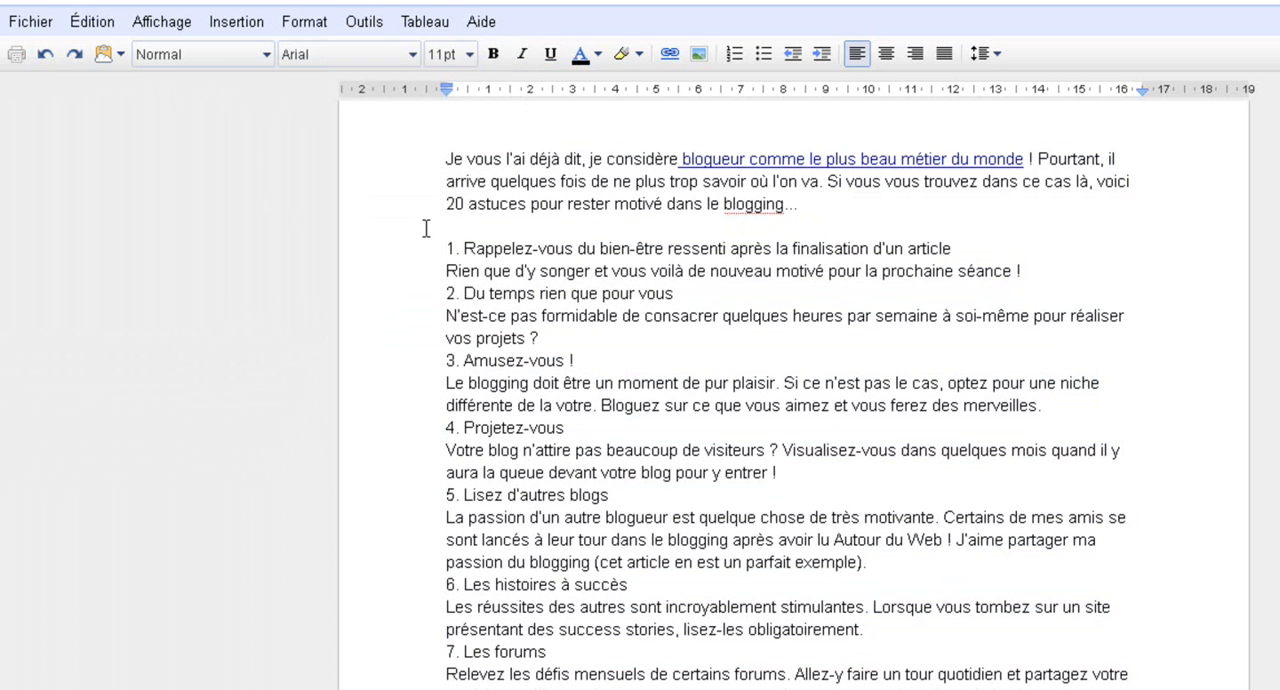
Insert five blank lines above the introductory paragraph
{"action": "left_click", "coordinate": [421, 158]}
{"action": "key", "text": "Return"}
{"action": "key", "text": "Return"}
{"action": "key", "text": "Return"}
{"action": "key", "text": "Return"}
{"action": "key", "text": "Return"}
{"action": "left_click", "coordinate": [504, 159]}
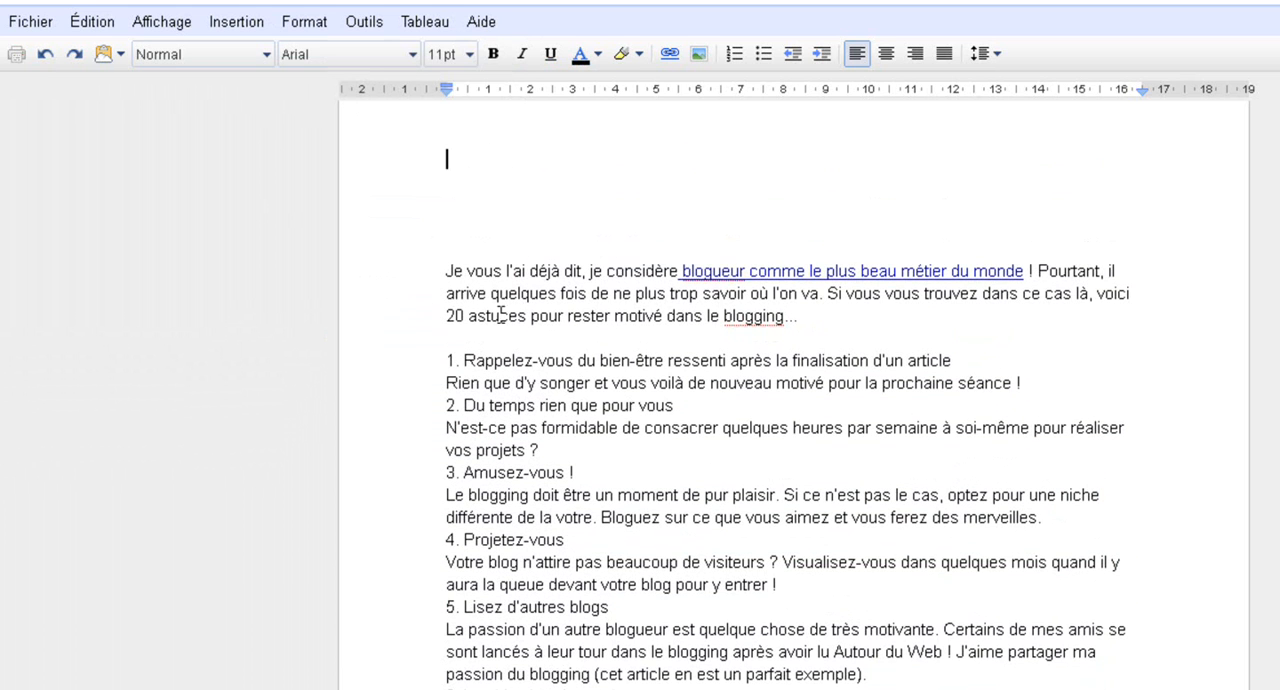
Copy "20 astuces pour rester motivé dans le blogging" from the introduction onto the second blank line as the title
{"action": "triple_click", "coordinate": [470, 315]}
{"action": "left_click", "coordinate": [465, 315]}
{"action": "left_click_drag", "start_coordinate": [448, 313], "coordinate": [778, 313]}
{"action": "key", "text": "ctrl+c"}
{"action": "left_click", "coordinate": [624, 178]}
{"action": "key", "text": "ctrl+v"}
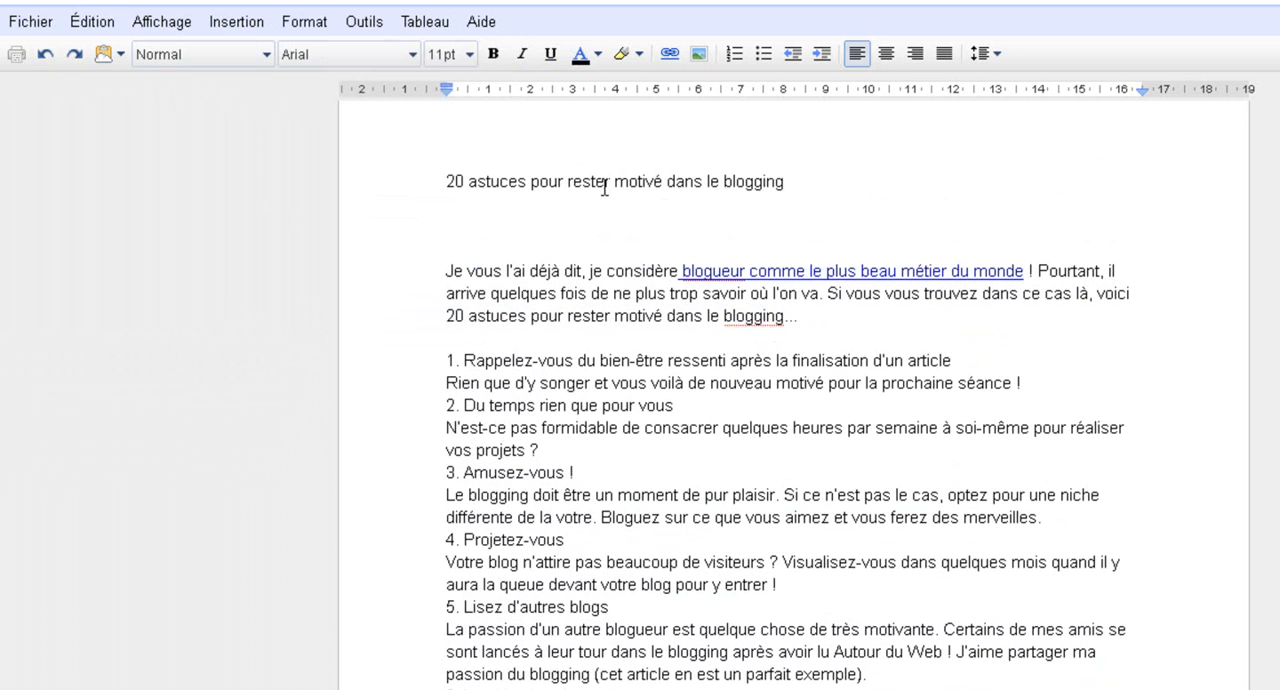
Centre the title line and apply the Titre 1 style to it
{"action": "triple_click", "coordinate": [603, 187]}
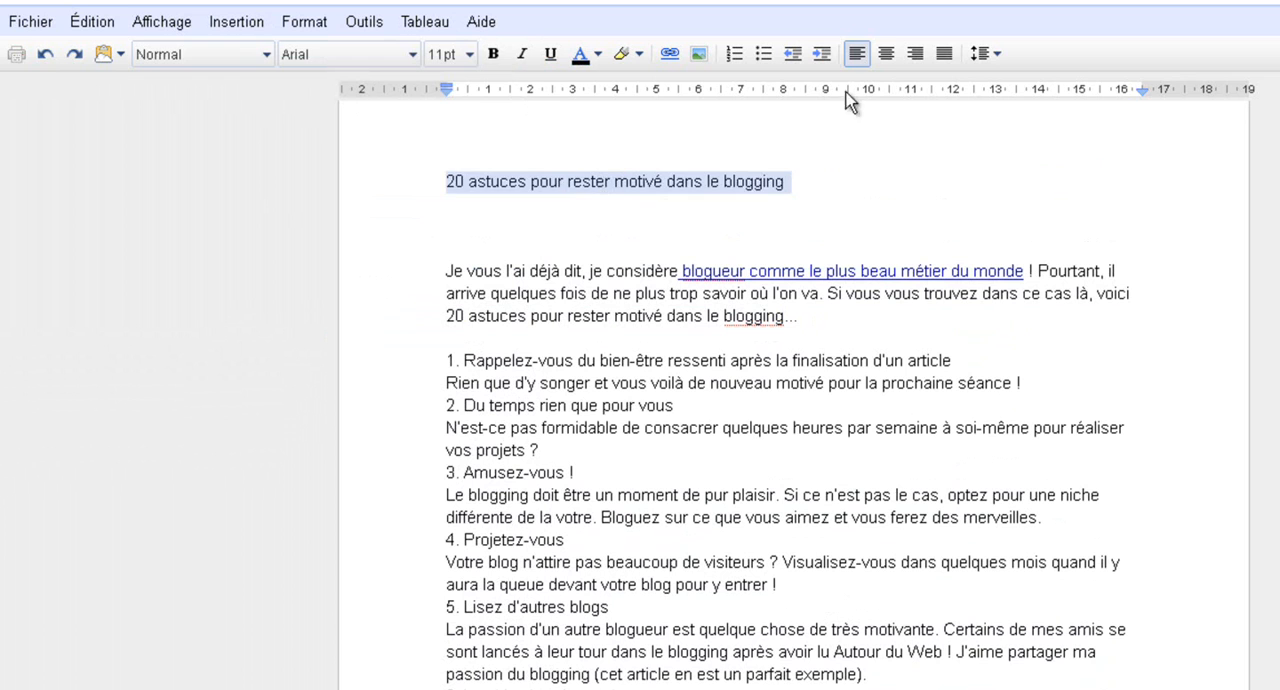
{"action": "left_click", "coordinate": [886, 54]}
{"action": "left_click", "coordinate": [237, 58]}
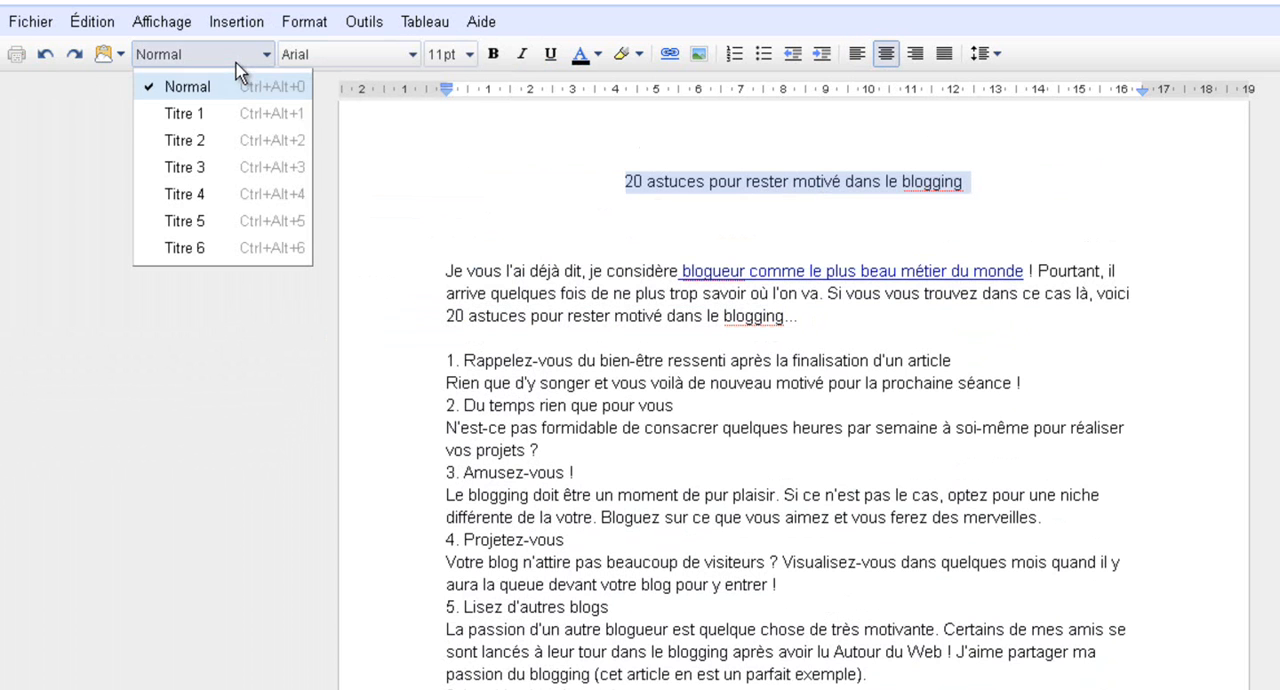
{"action": "left_click", "coordinate": [234, 120]}
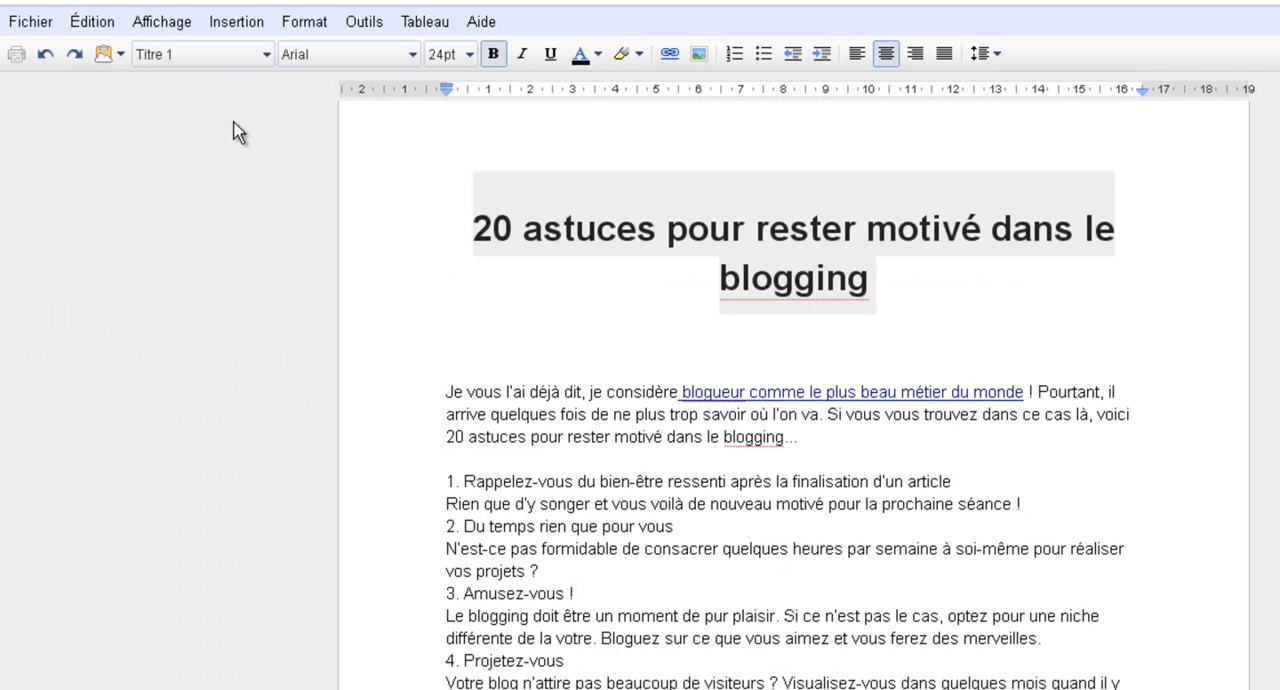
Add three blank lines between the title and the introduction, and place the cursor back up among them
{"action": "left_click", "coordinate": [775, 366]}
{"action": "key", "text": "Return"}
{"action": "key", "text": "Return"}
{"action": "key", "text": "Return"}
{"action": "key", "text": "Return"}
{"action": "key", "text": "Return"}
{"action": "key", "text": "Up"}
{"action": "key", "text": "Up"}
{"action": "key", "text": "Up"}
{"action": "key", "text": "Up"}
{"action": "key", "text": "Up"}
Insert the astuce-blog image from the desktop below the title
{"action": "left_click", "coordinate": [702, 55]}
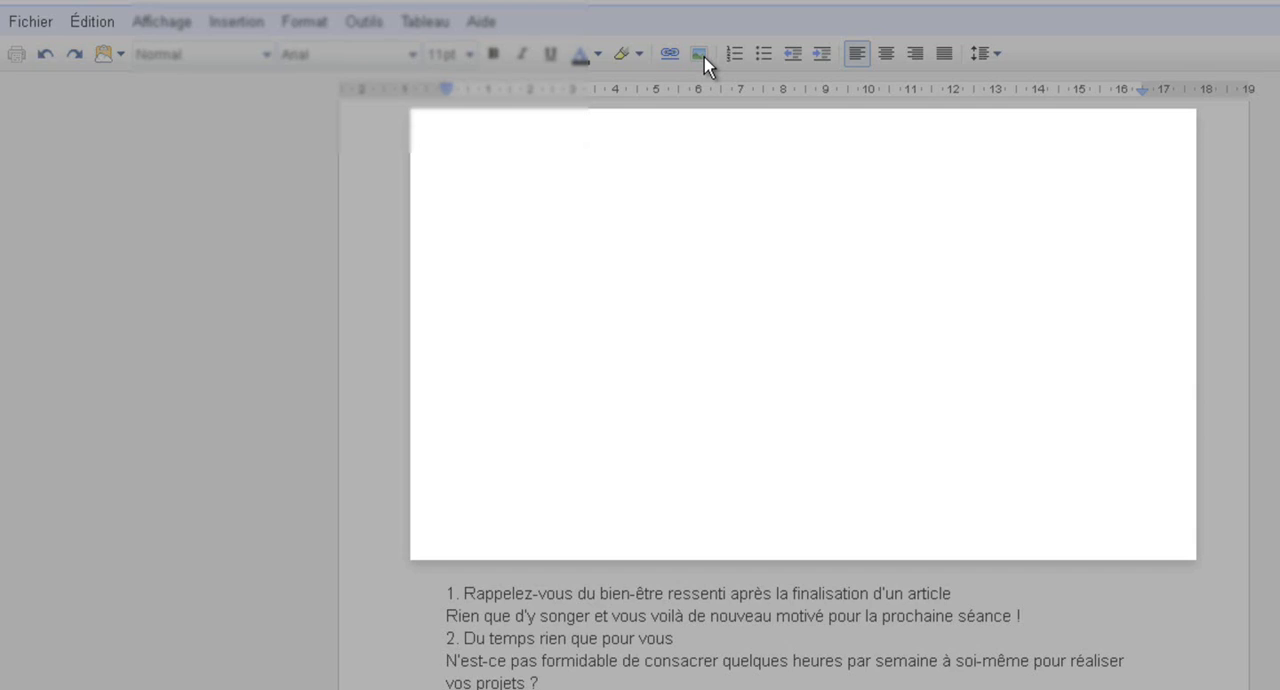
{"action": "left_click", "coordinate": [869, 204]}
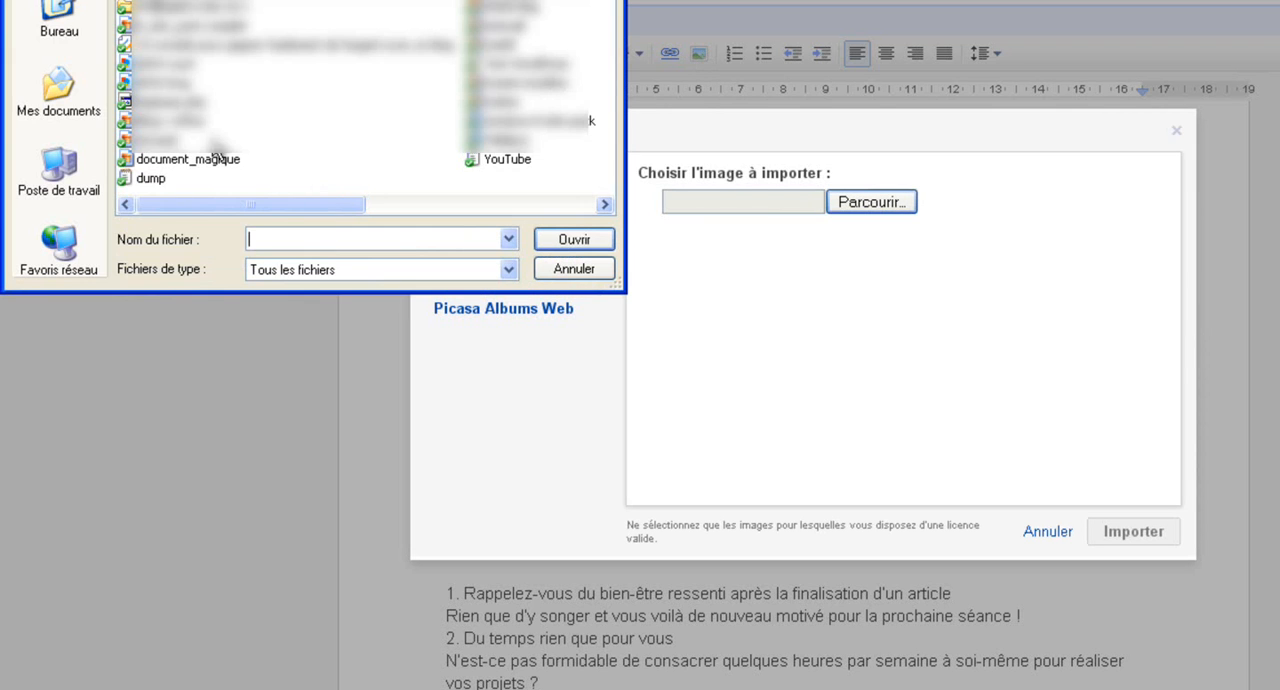
{"action": "left_click", "coordinate": [70, 20]}
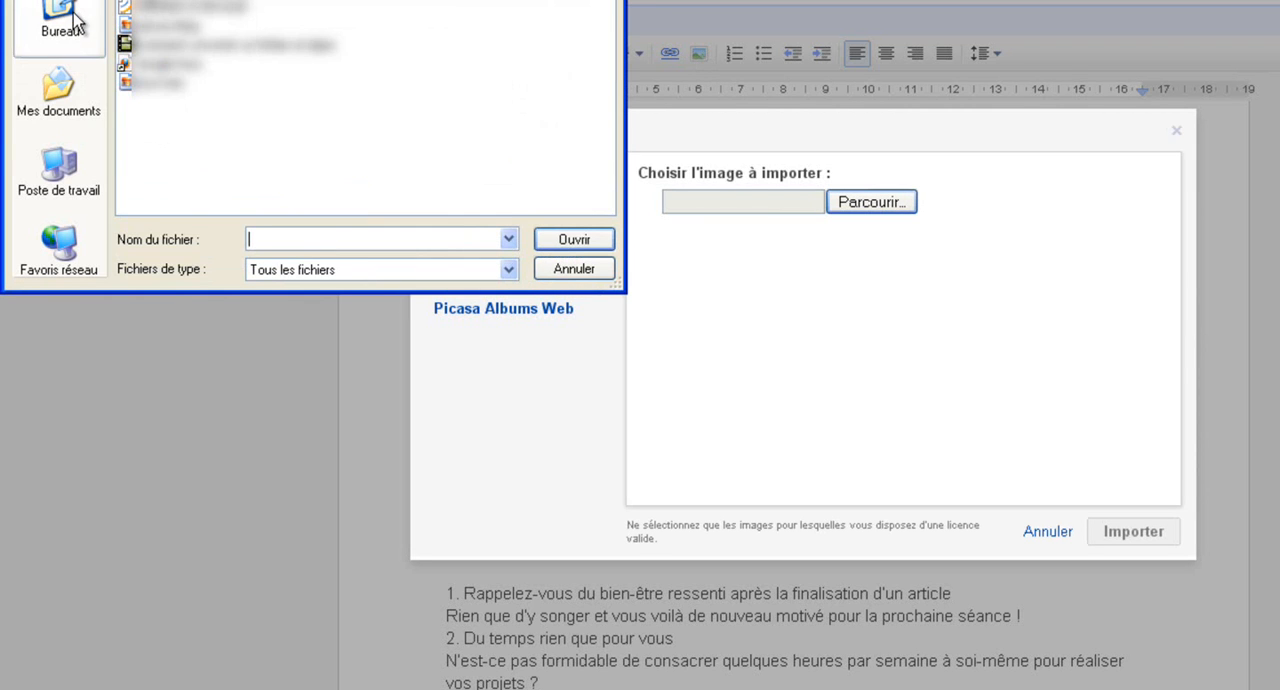
{"action": "double_click", "coordinate": [156, 27]}
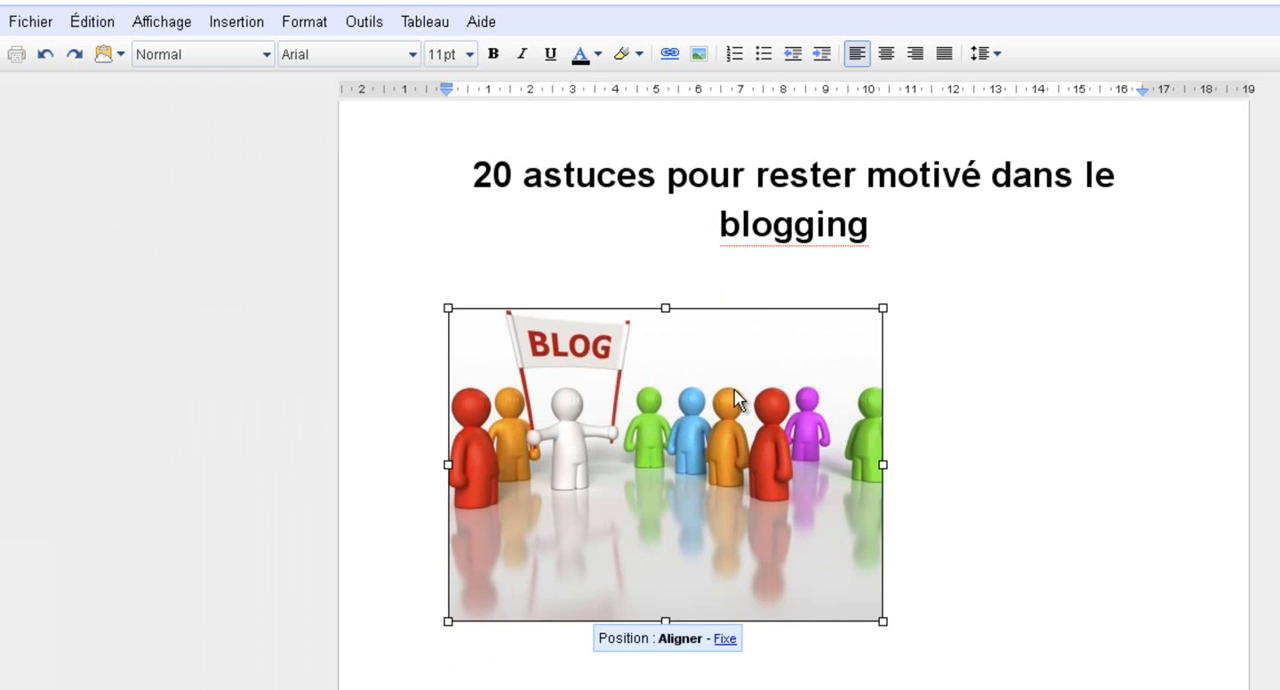
Centre the inserted blog image on the page
{"action": "left_click", "coordinate": [886, 54]}
{"action": "left_click", "coordinate": [445, 510]}
{"action": "scroll", "coordinate": [530, 469], "scroll_direction": "up", "scroll_amount": 2}
{"action": "scroll", "coordinate": [526, 440], "scroll_direction": "down", "scroll_amount": 3}
Add three blank lines below the image and insert a page break so the introduction starts on a new page
{"action": "left_click", "coordinate": [551, 507]}
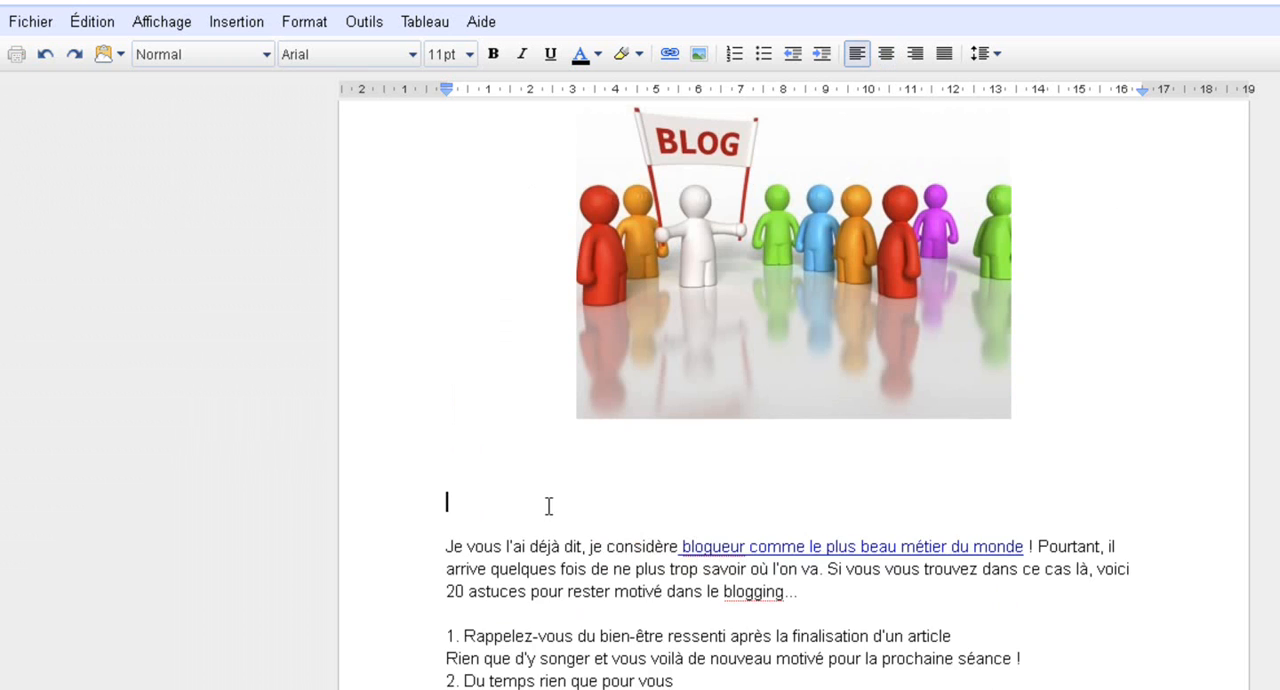
{"action": "key", "text": "Return"}
{"action": "key", "text": "Return"}
{"action": "key", "text": "Return"}
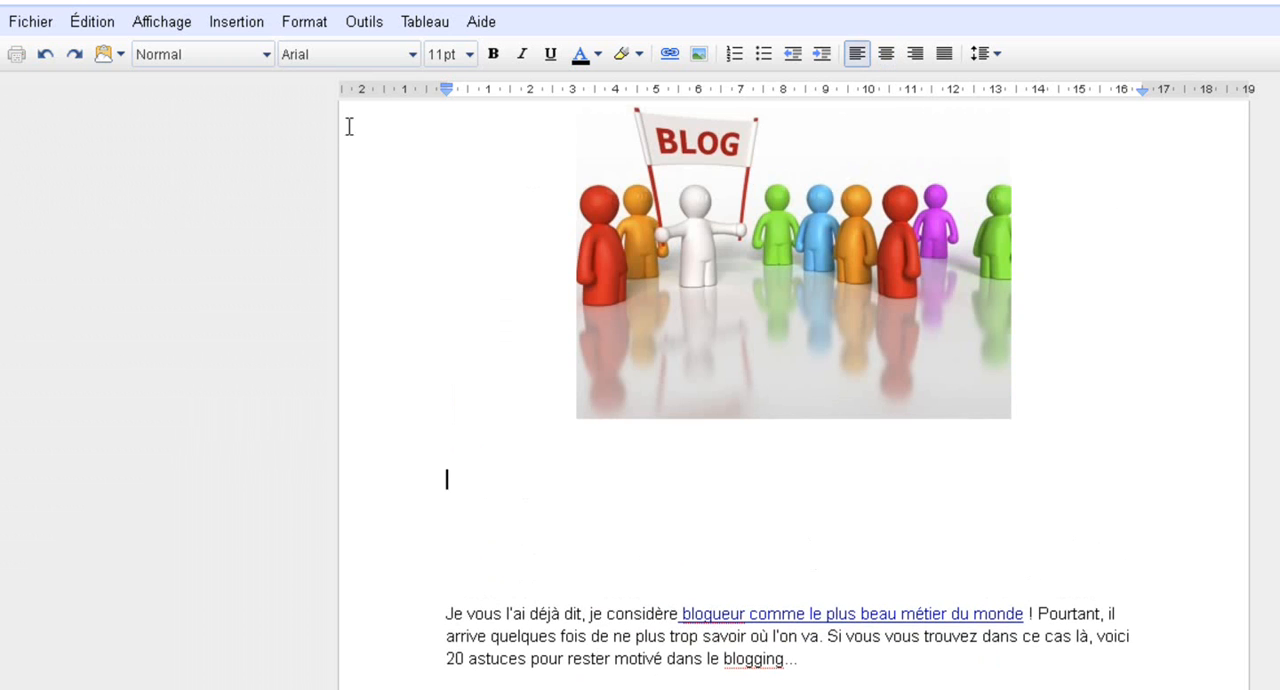
{"action": "left_click", "coordinate": [237, 22]}
{"action": "left_click", "coordinate": [266, 300]}
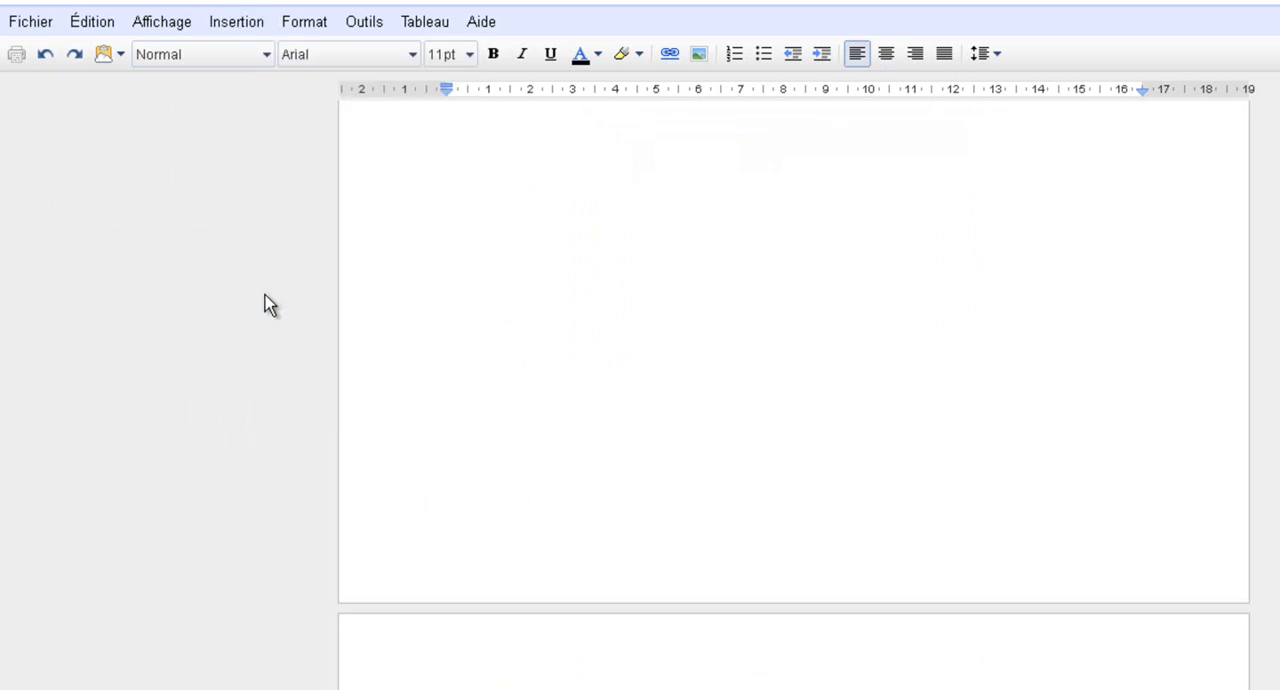
{"action": "scroll", "coordinate": [476, 334], "scroll_direction": "up", "scroll_amount": 5}
{"action": "scroll", "coordinate": [476, 334], "scroll_direction": "up", "scroll_amount": 1}
{"action": "scroll", "coordinate": [476, 334], "scroll_direction": "down", "scroll_amount": 12}
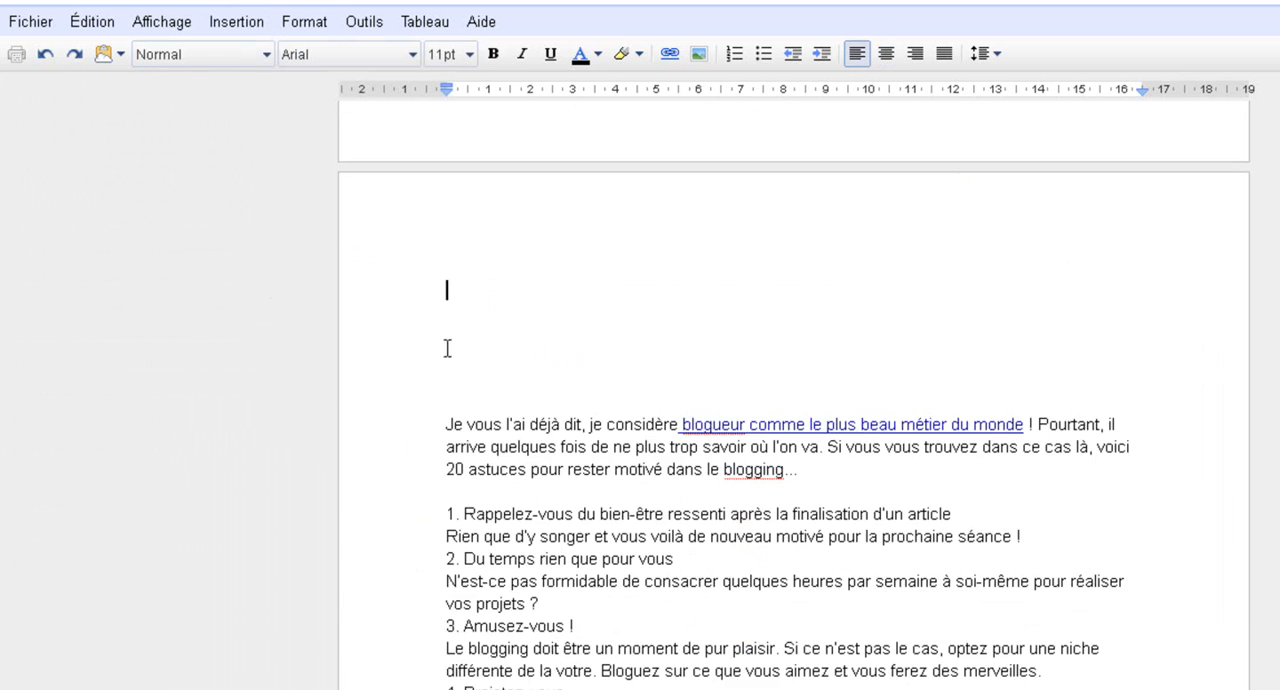
{"action": "key", "text": "BackSpace"}
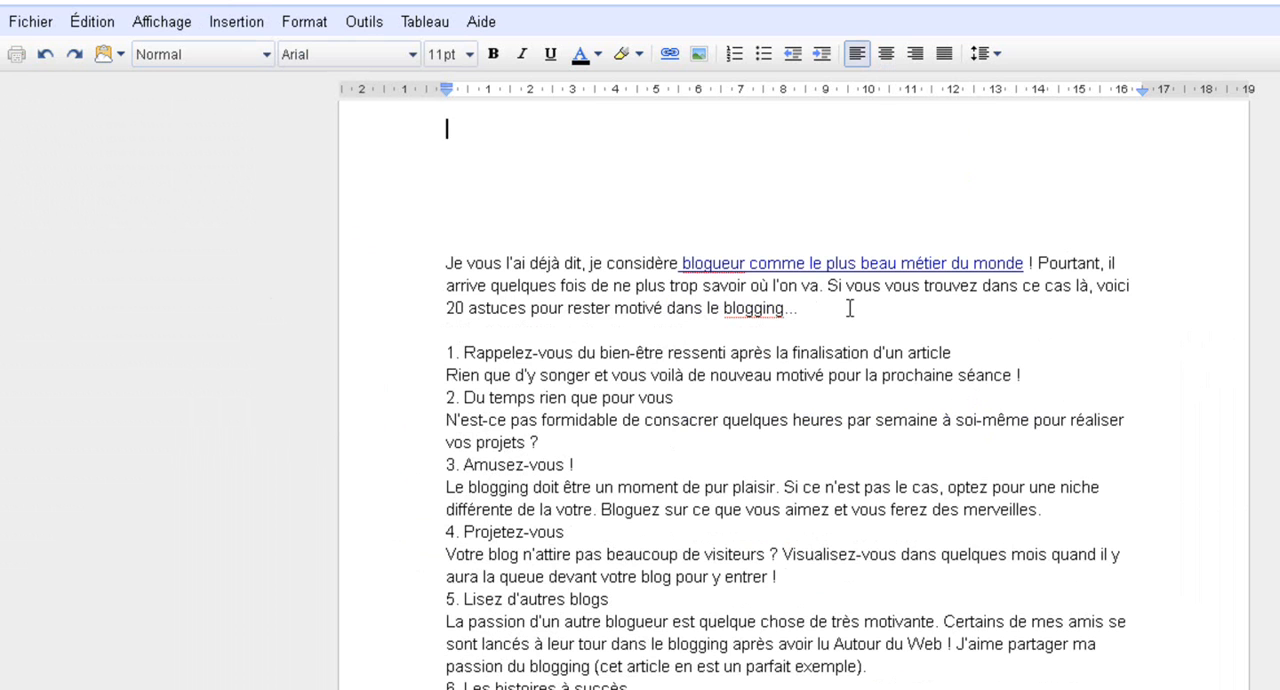
Insert a blank line after the heading and after the paragraph of tips 1 and 2
{"action": "left_click", "coordinate": [1003, 345]}
{"action": "key", "text": "Return"}
{"action": "left_click", "coordinate": [1055, 394]}
{"action": "key", "text": "Return"}
{"action": "left_click", "coordinate": [681, 442]}
{"action": "key", "text": "Return"}
{"action": "left_click", "coordinate": [568, 507]}
{"action": "key", "text": "Return"}
Insert a blank line after the heading and after the paragraph of tips 3 and 4
{"action": "left_click", "coordinate": [570, 553]}
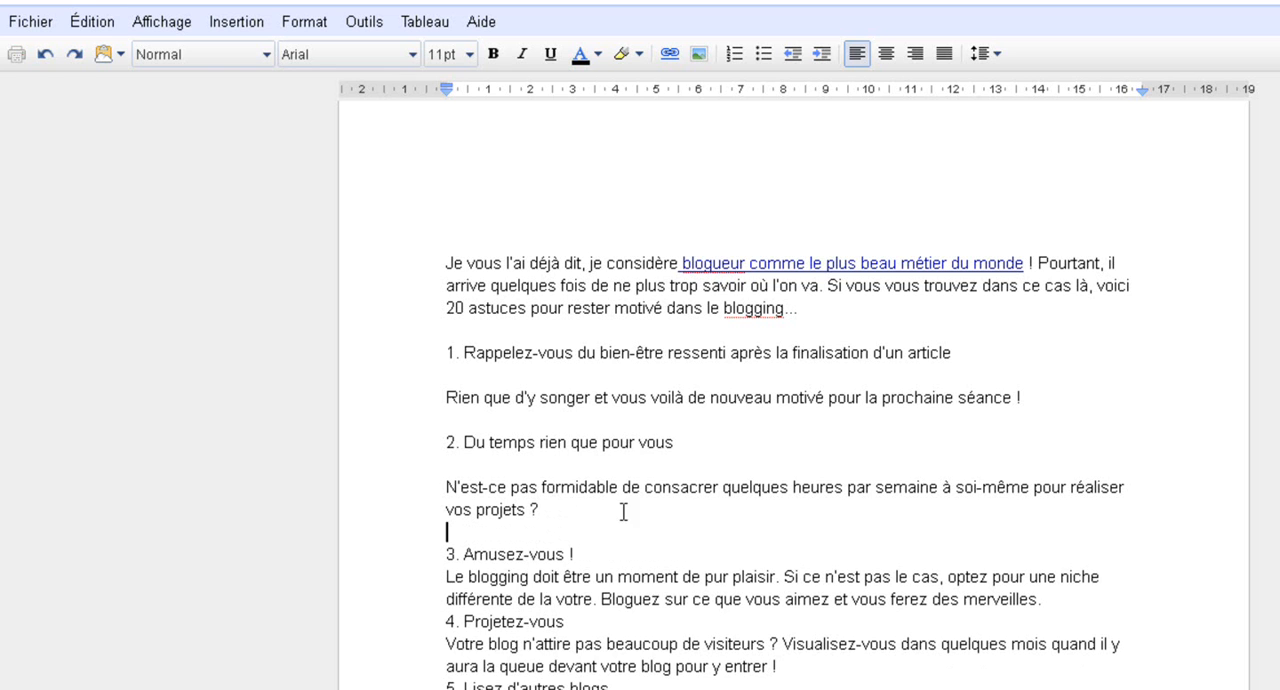
{"action": "key", "text": "Return"}
{"action": "left_click", "coordinate": [1076, 620]}
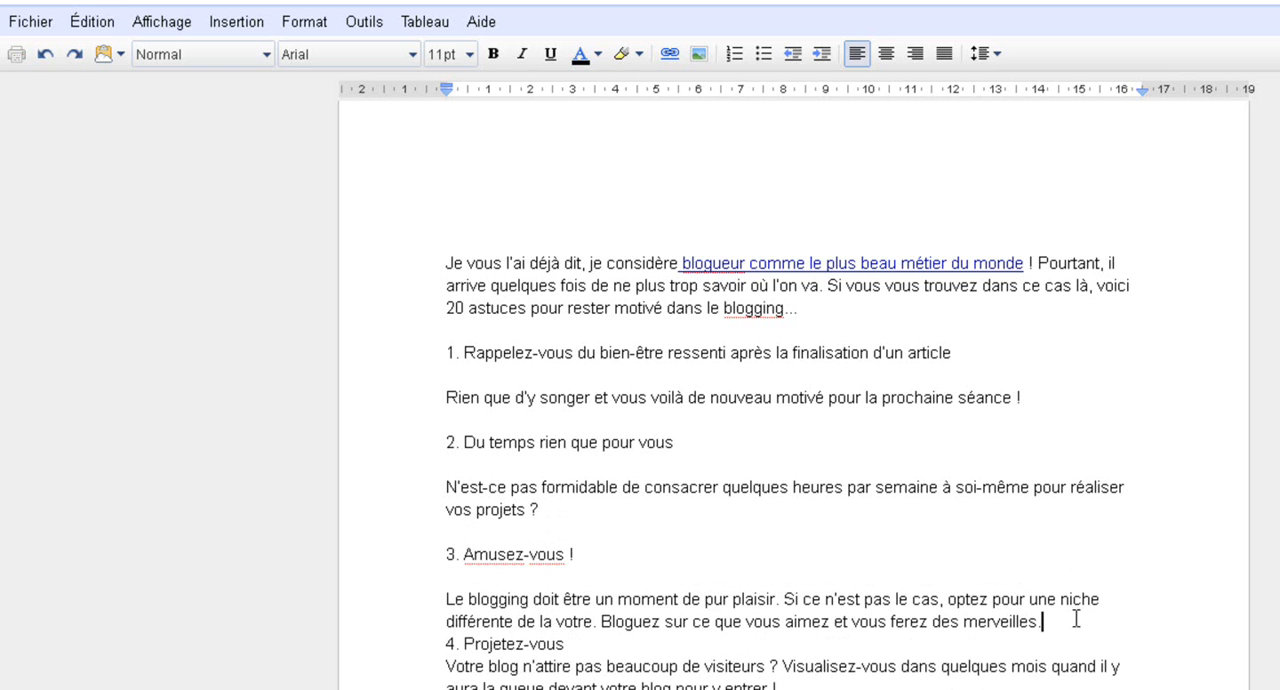
{"action": "key", "text": "Return"}
{"action": "scroll", "coordinate": [611, 541], "scroll_direction": "down", "scroll_amount": 2}
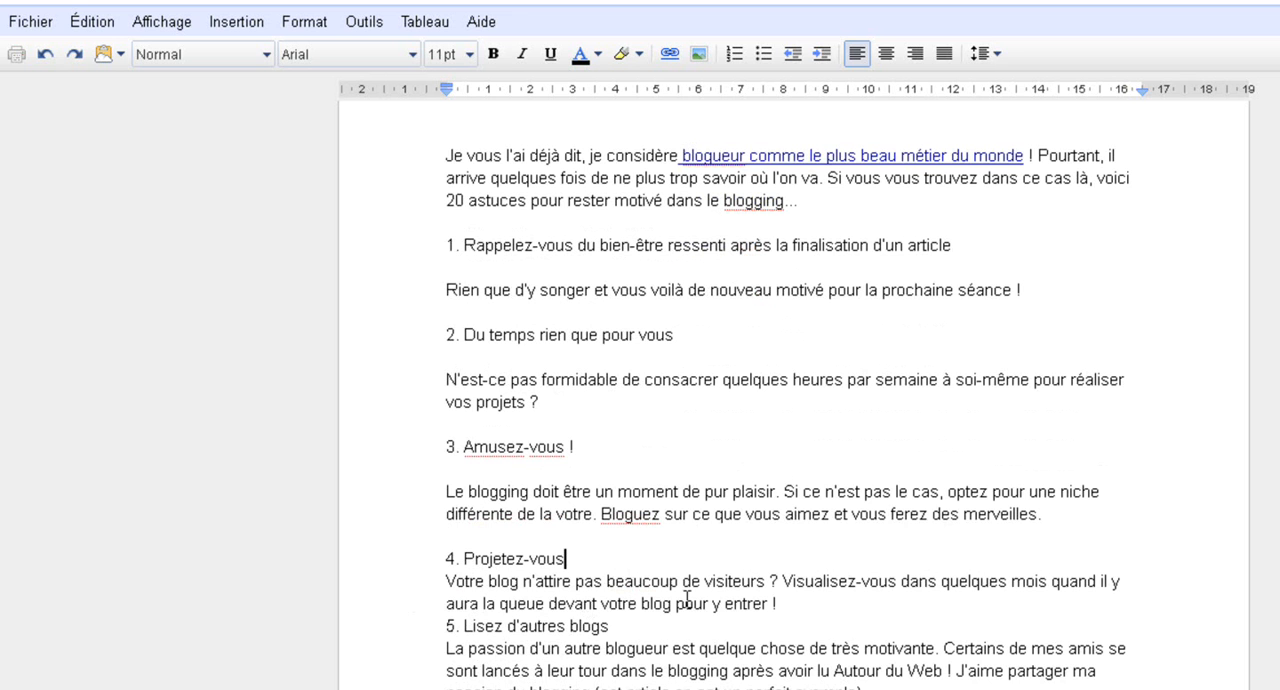
{"action": "key", "text": "Return"}
{"action": "left_click", "coordinate": [1124, 604]}
{"action": "left_click", "coordinate": [778, 627]}
{"action": "key", "text": "Return"}
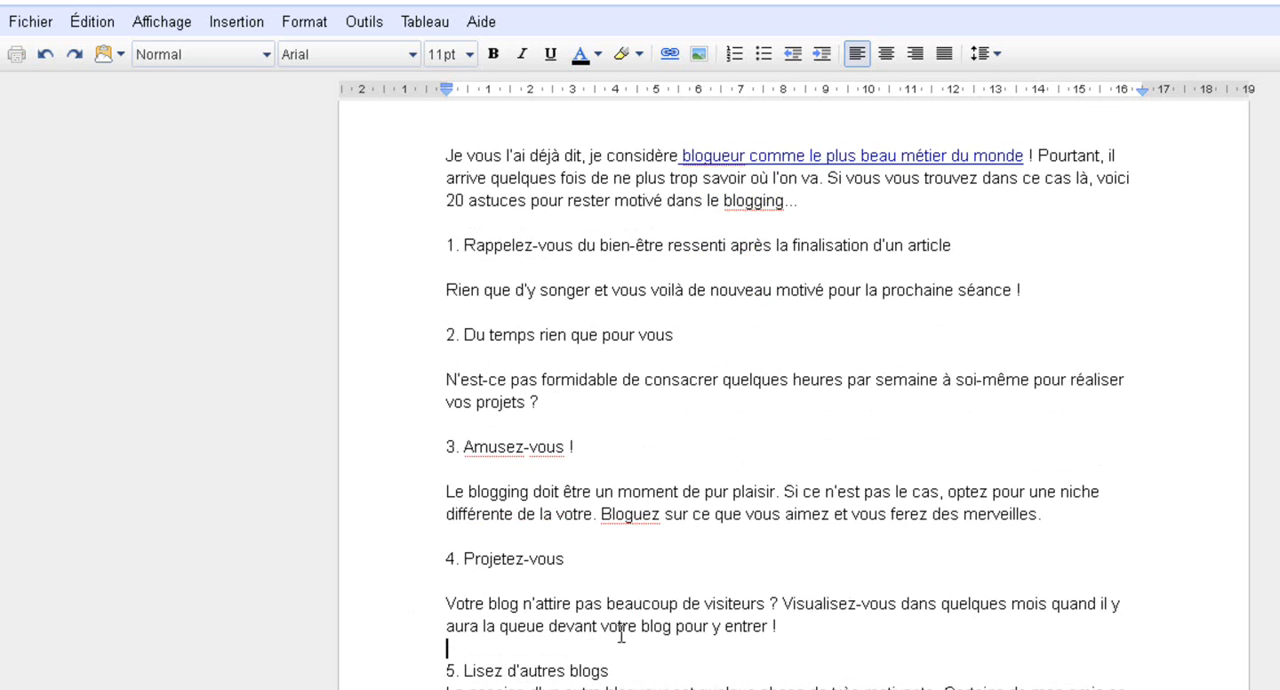
Apply the Titre 4 style to the headings of tips 1 and 2
{"action": "scroll", "coordinate": [411, 506], "scroll_direction": "down", "scroll_amount": 1}
{"action": "scroll", "coordinate": [411, 486], "scroll_direction": "up", "scroll_amount": 3}
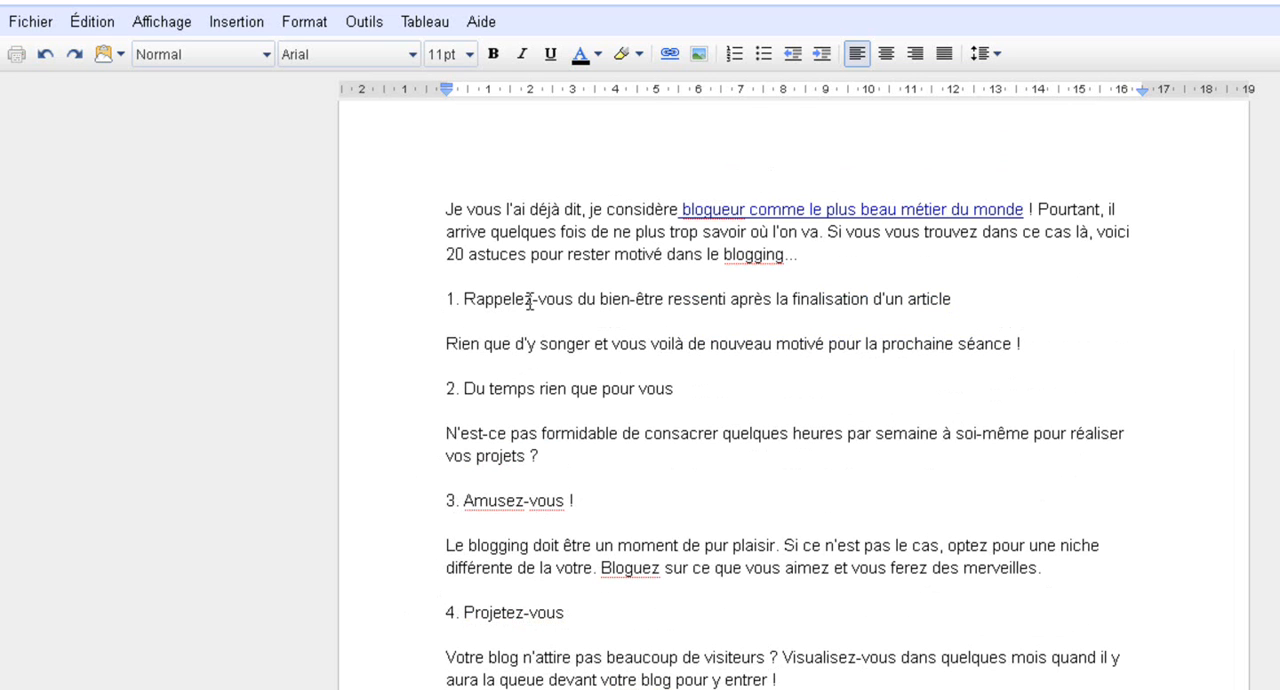
{"action": "triple_click", "coordinate": [530, 302]}
{"action": "left_click", "coordinate": [236, 57]}
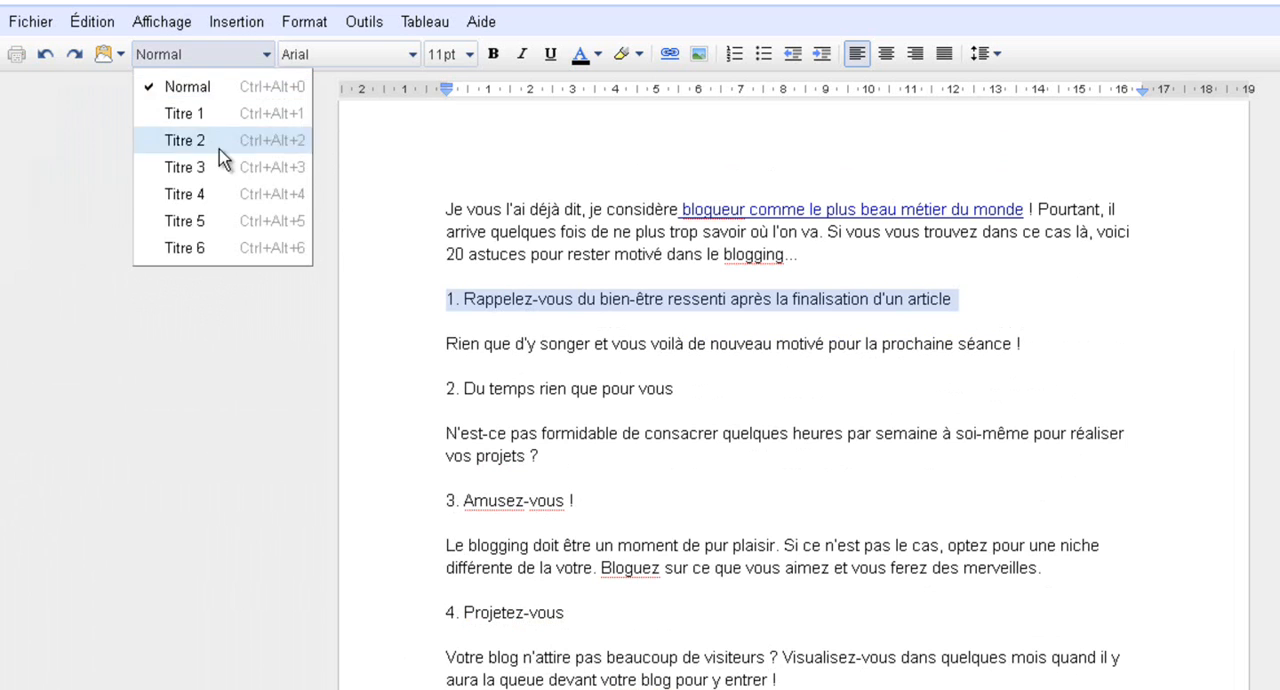
{"action": "left_click", "coordinate": [215, 196]}
{"action": "triple_click", "coordinate": [531, 410]}
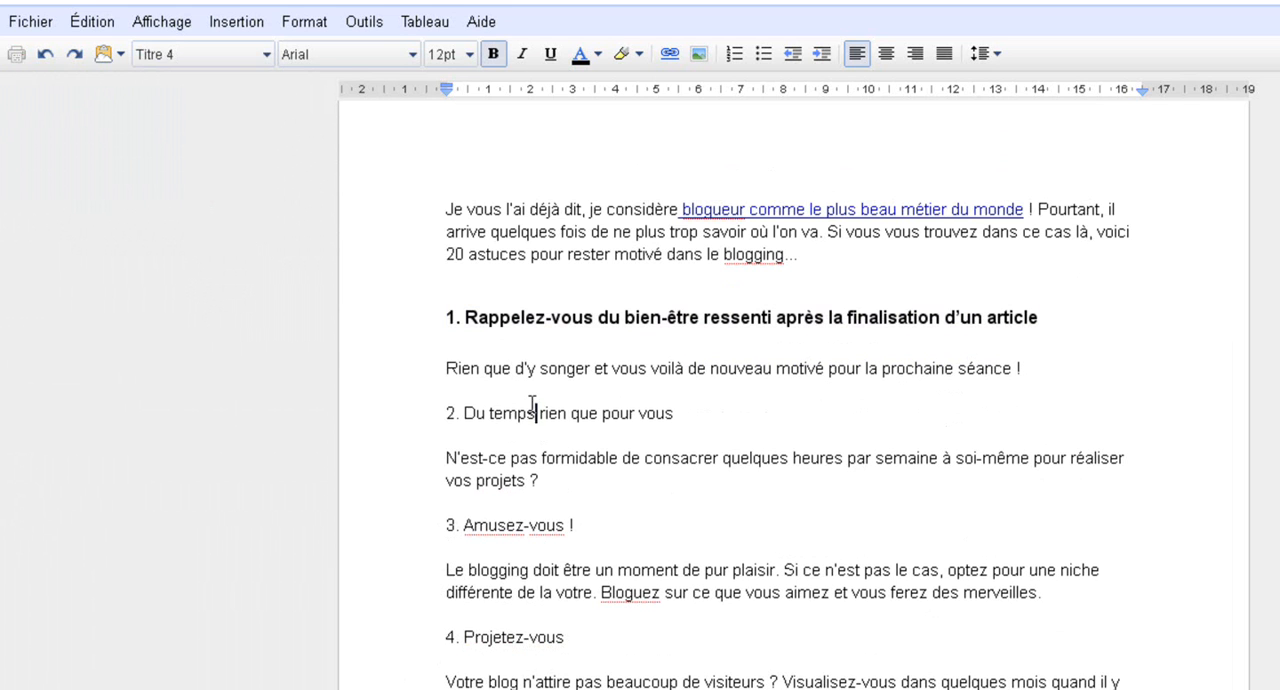
{"action": "left_click", "coordinate": [230, 54]}
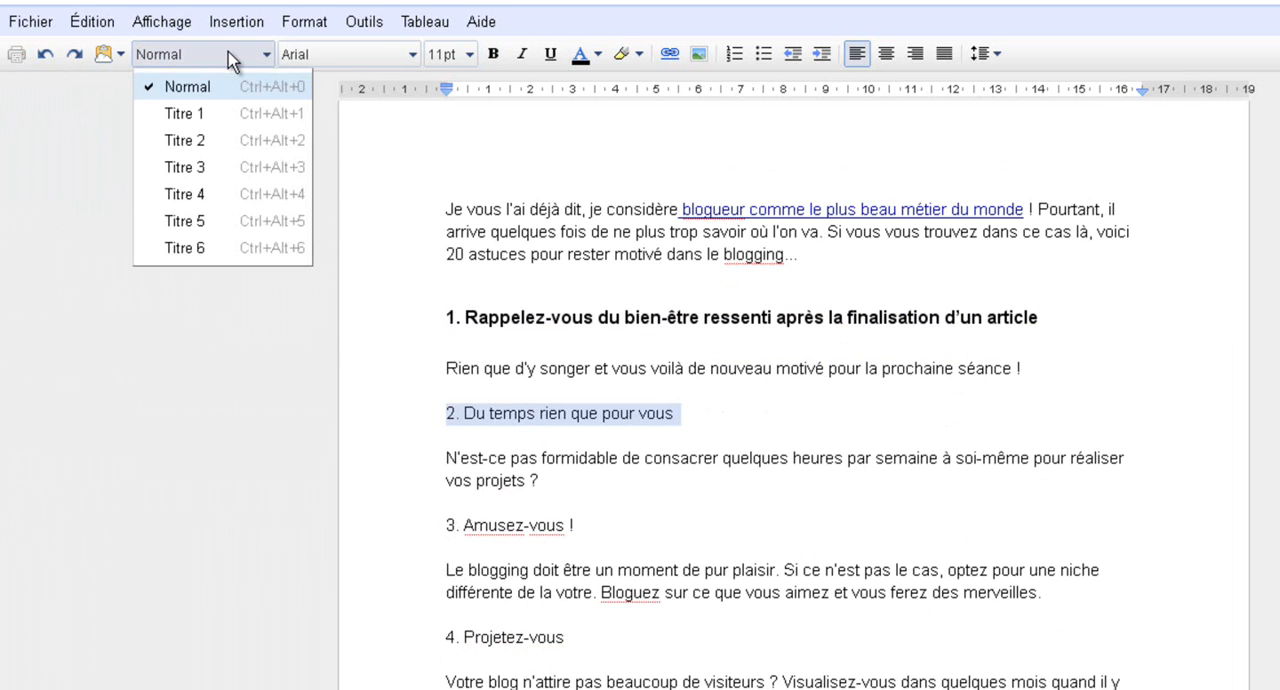
{"action": "left_click", "coordinate": [227, 196]}
Apply the Titre 4 style to the headings of tips 3 and 4
{"action": "scroll", "coordinate": [452, 360], "scroll_direction": "down", "scroll_amount": 2}
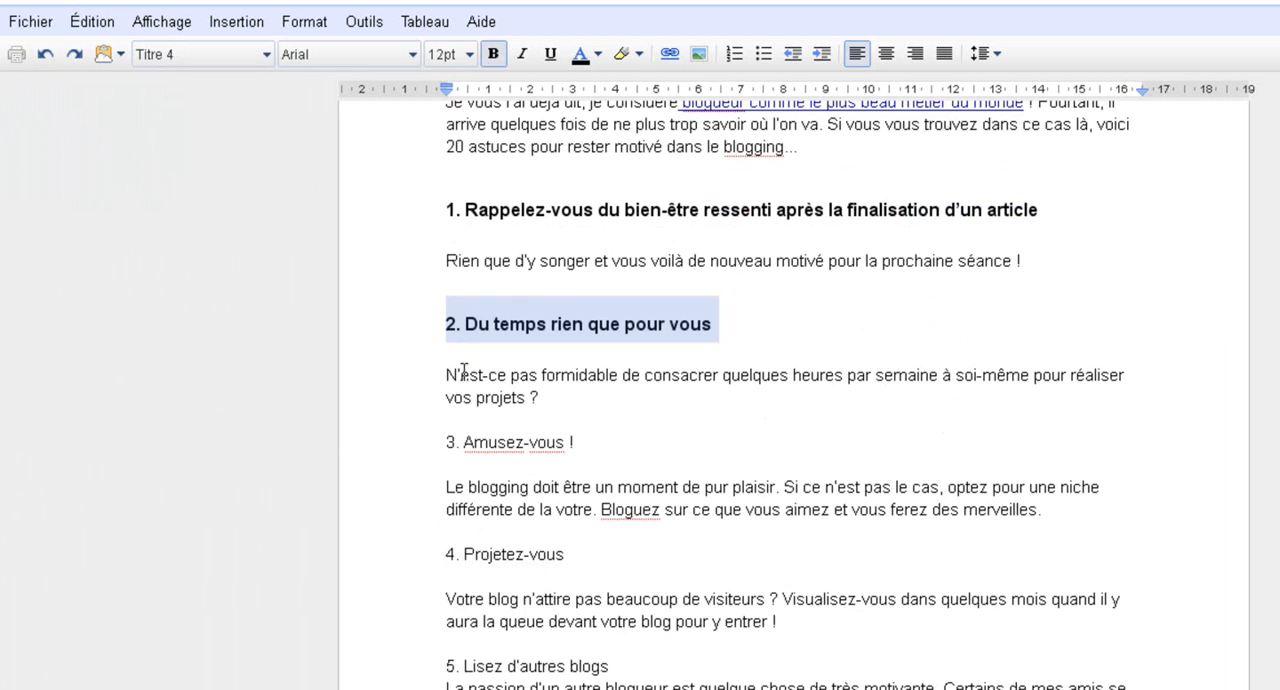
{"action": "triple_click", "coordinate": [490, 445]}
{"action": "left_click", "coordinate": [266, 54]}
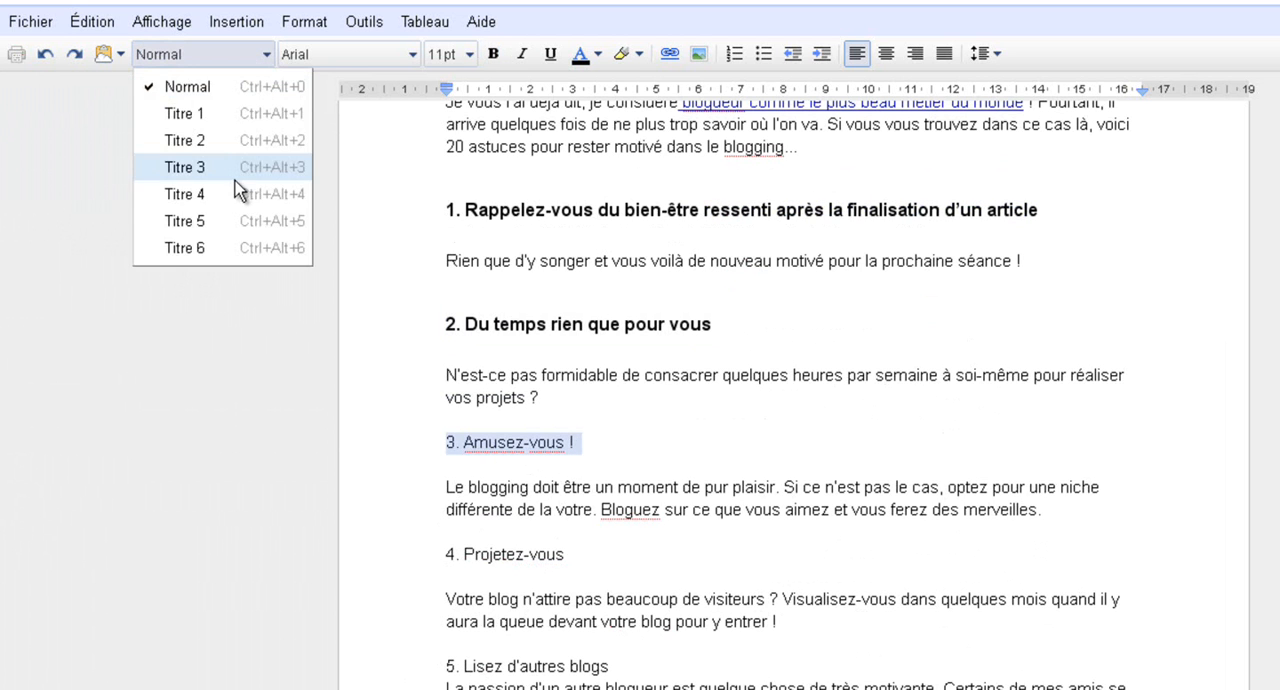
{"action": "left_click", "coordinate": [237, 200]}
{"action": "scroll", "coordinate": [360, 340], "scroll_direction": "down", "scroll_amount": 1}
{"action": "triple_click", "coordinate": [527, 527]}
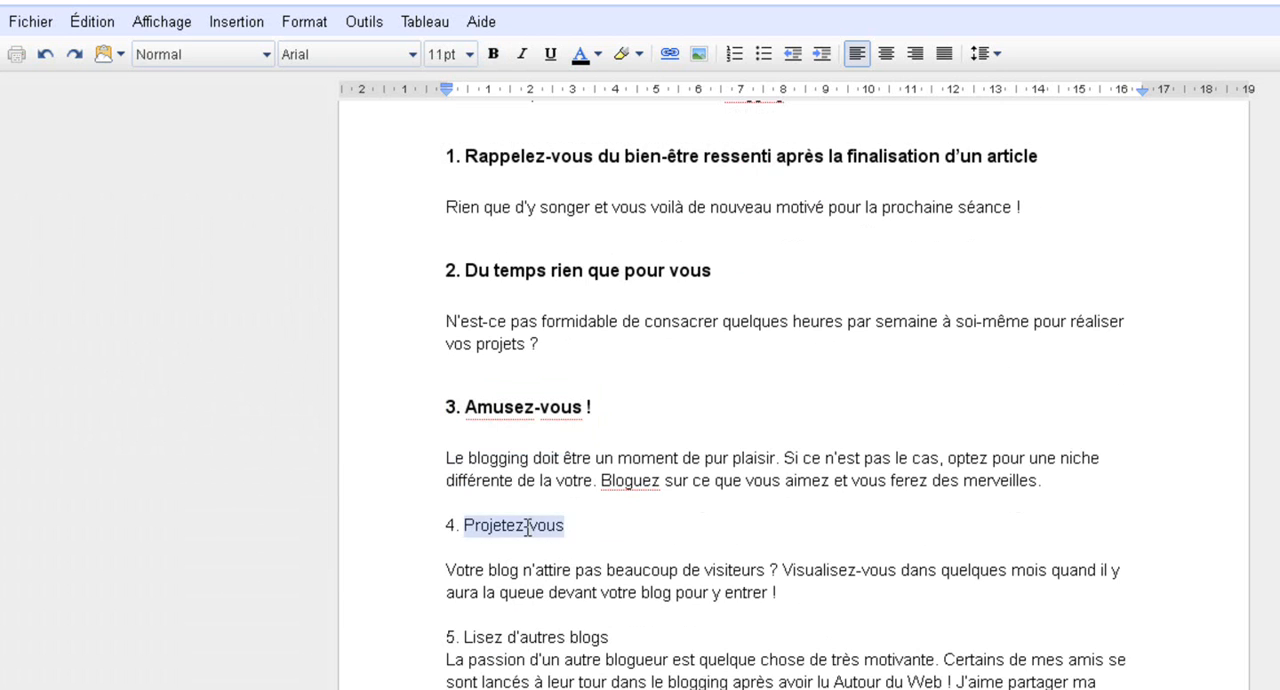
{"action": "left_click", "coordinate": [234, 56]}
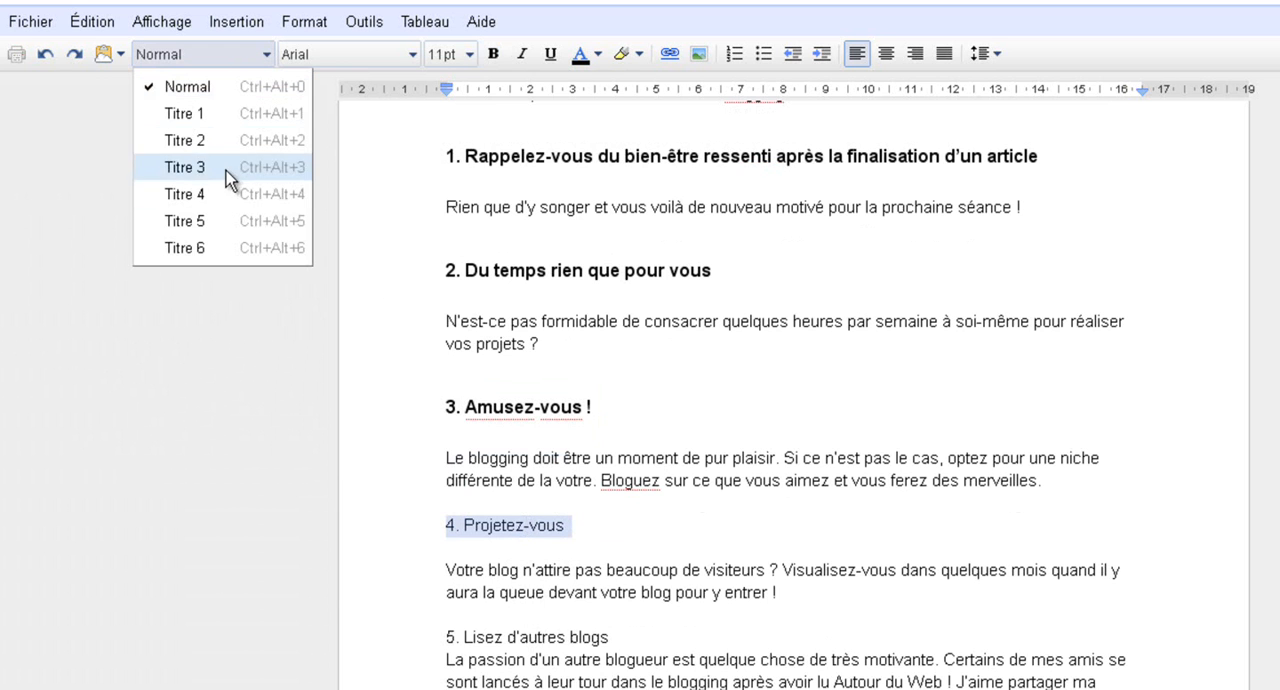
{"action": "left_click", "coordinate": [218, 201]}
Insert a table of contents on the blank line at the start of the introduction page
{"action": "scroll", "coordinate": [446, 337], "scroll_direction": "down", "scroll_amount": 2}
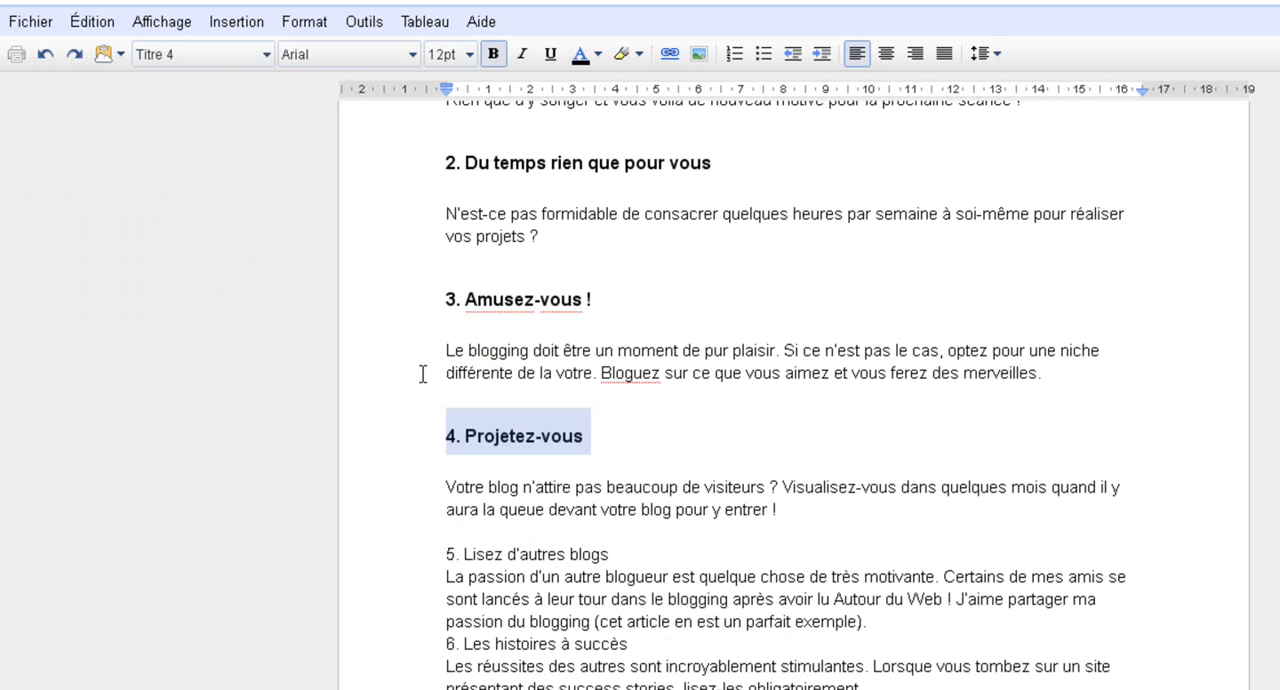
{"action": "scroll", "coordinate": [420, 361], "scroll_direction": "up", "scroll_amount": 20}
{"action": "scroll", "coordinate": [423, 330], "scroll_direction": "down", "scroll_amount": 15}
{"action": "left_click", "coordinate": [423, 309]}
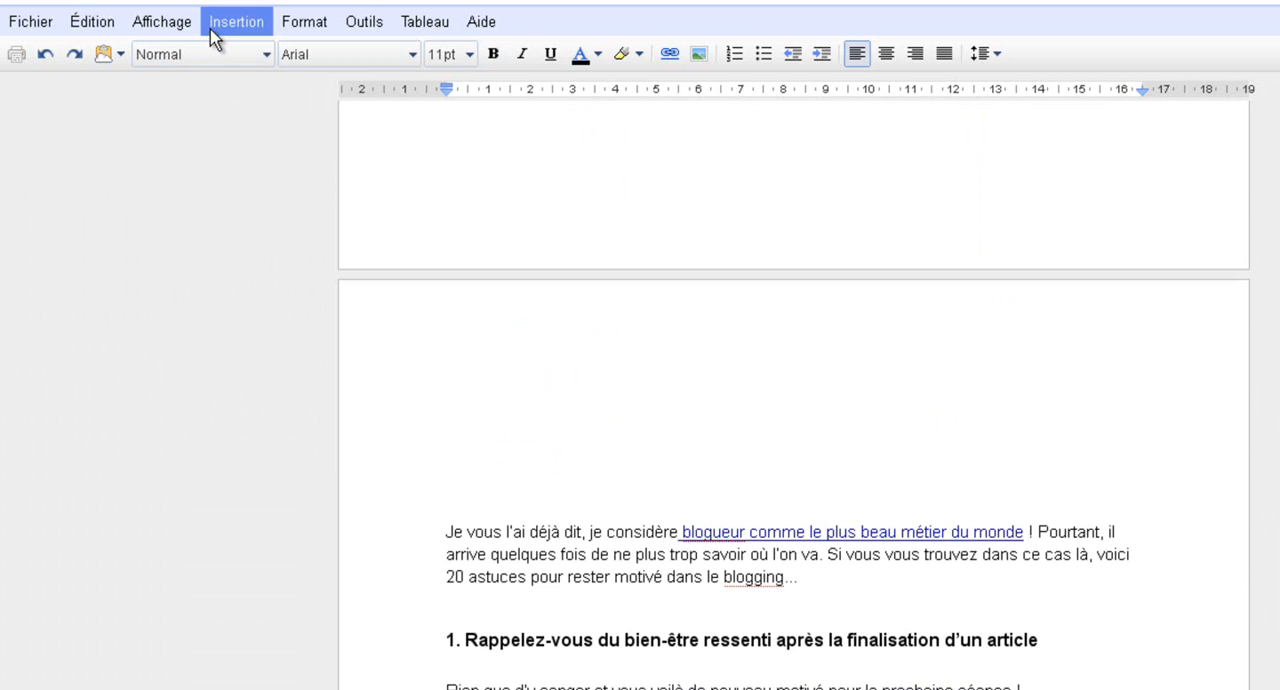
{"action": "scroll", "coordinate": [374, 380], "scroll_direction": "down", "scroll_amount": 4}
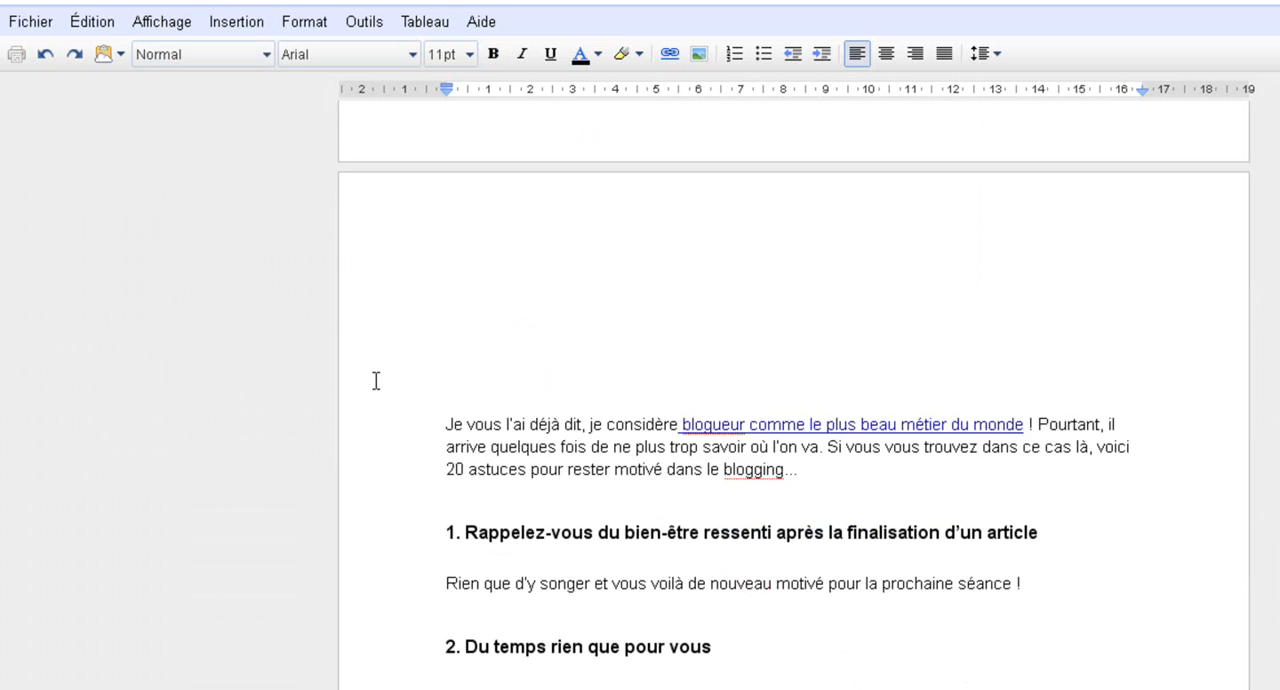
{"action": "left_click", "coordinate": [620, 424]}
{"action": "scroll", "coordinate": [374, 217], "scroll_direction": "up", "scroll_amount": 9}
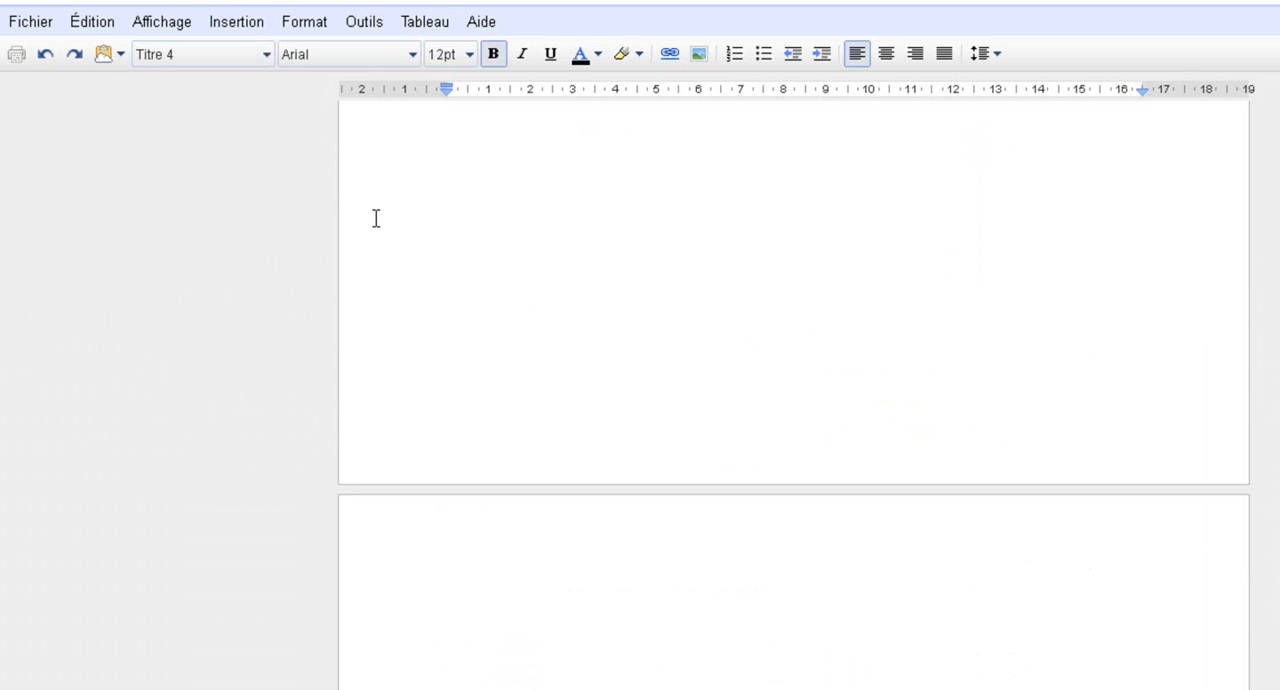
{"action": "scroll", "coordinate": [549, 477], "scroll_direction": "down", "scroll_amount": 4}
{"action": "left_click", "coordinate": [560, 417]}
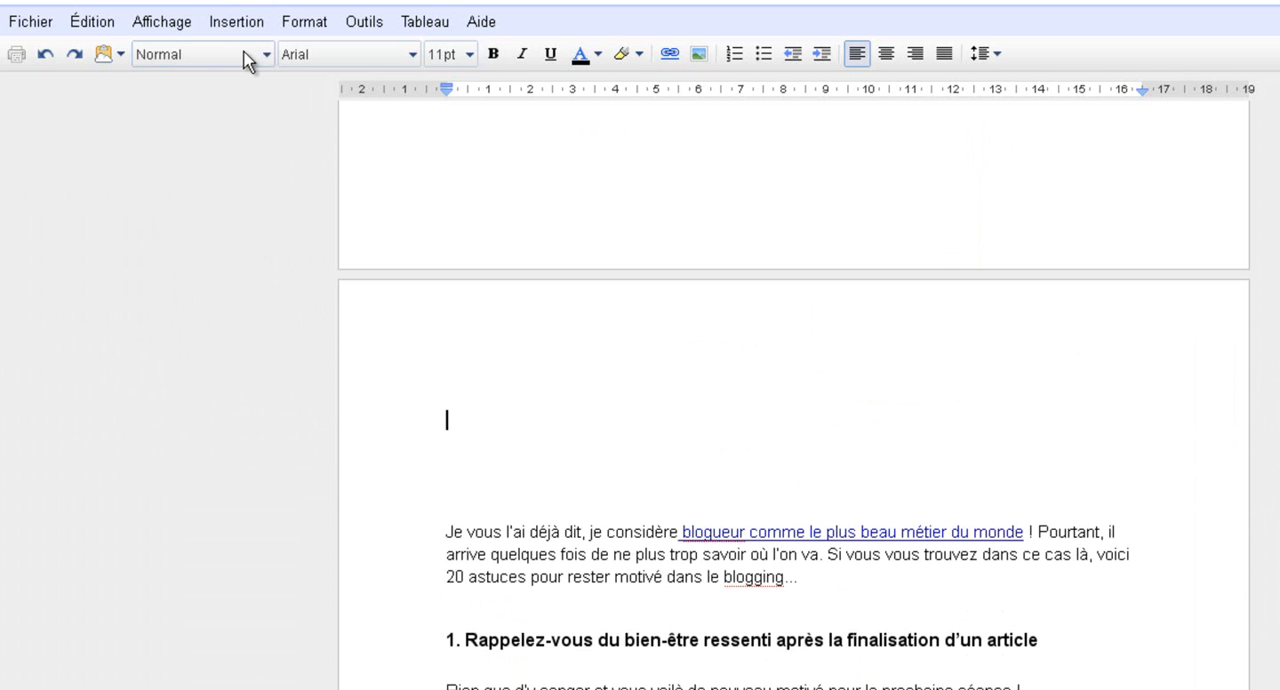
{"action": "left_click", "coordinate": [237, 21]}
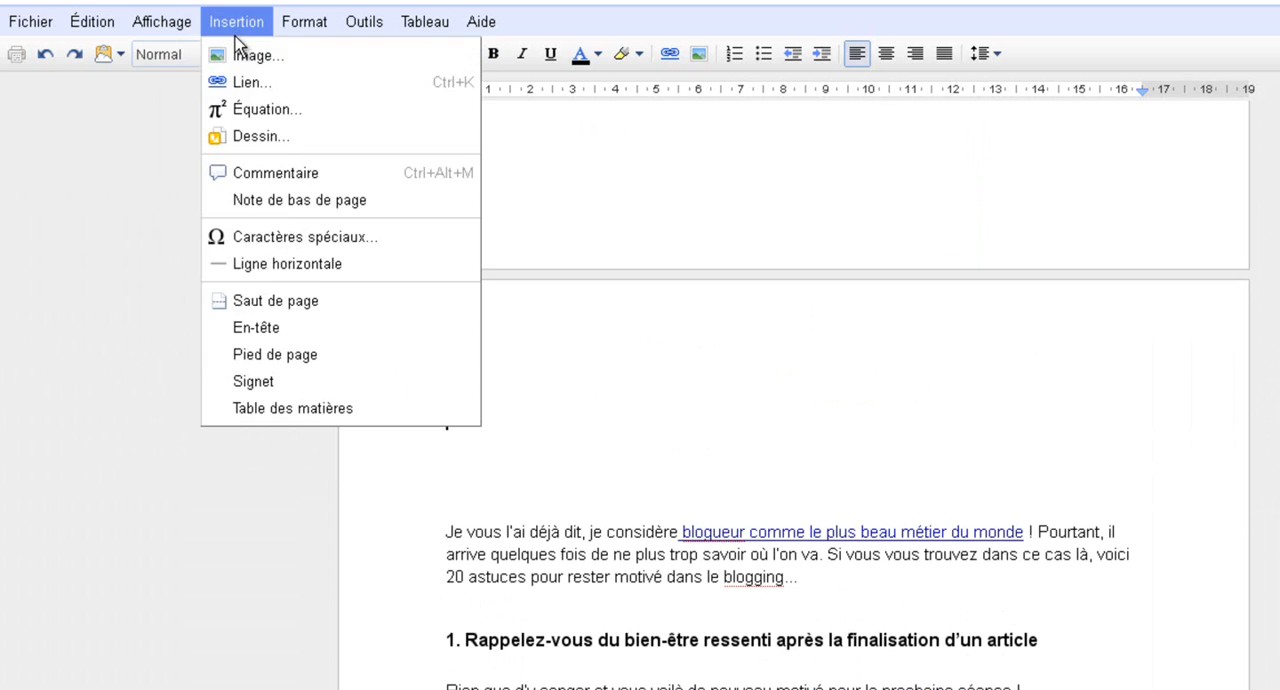
{"action": "left_click", "coordinate": [313, 408]}
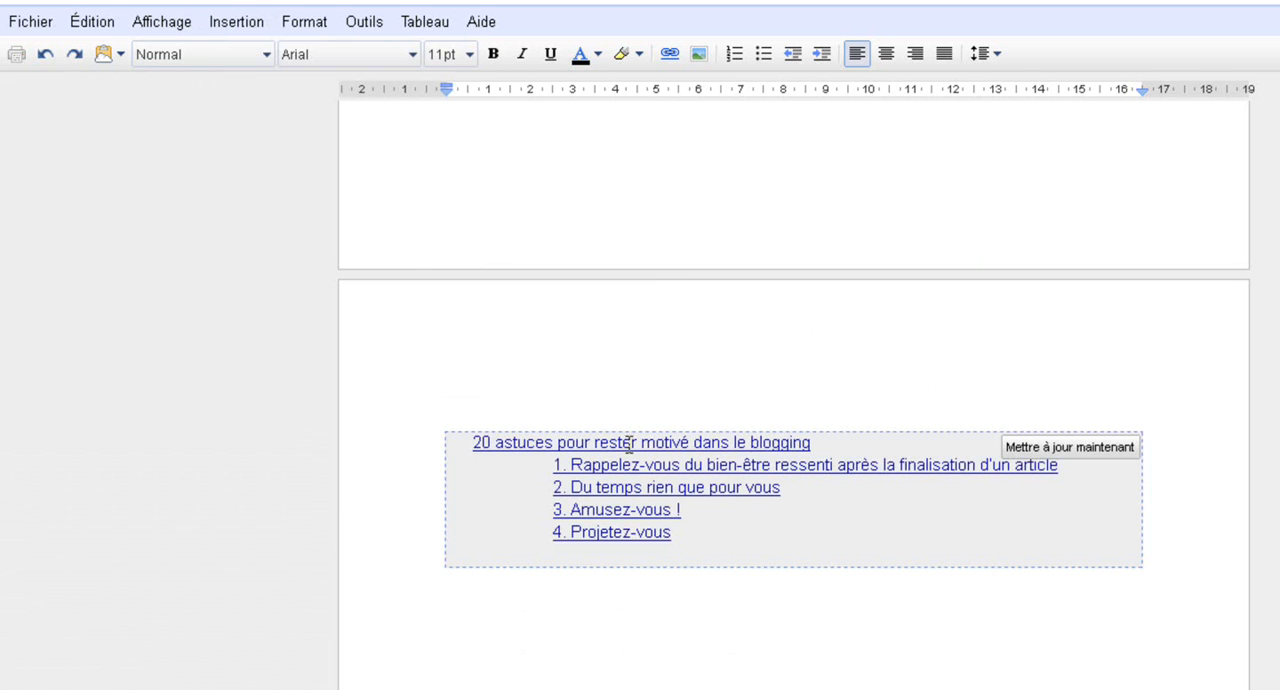
Add the heading text "Sommaire" above the table of contents
{"action": "scroll", "coordinate": [606, 480], "scroll_direction": "down", "scroll_amount": 1}
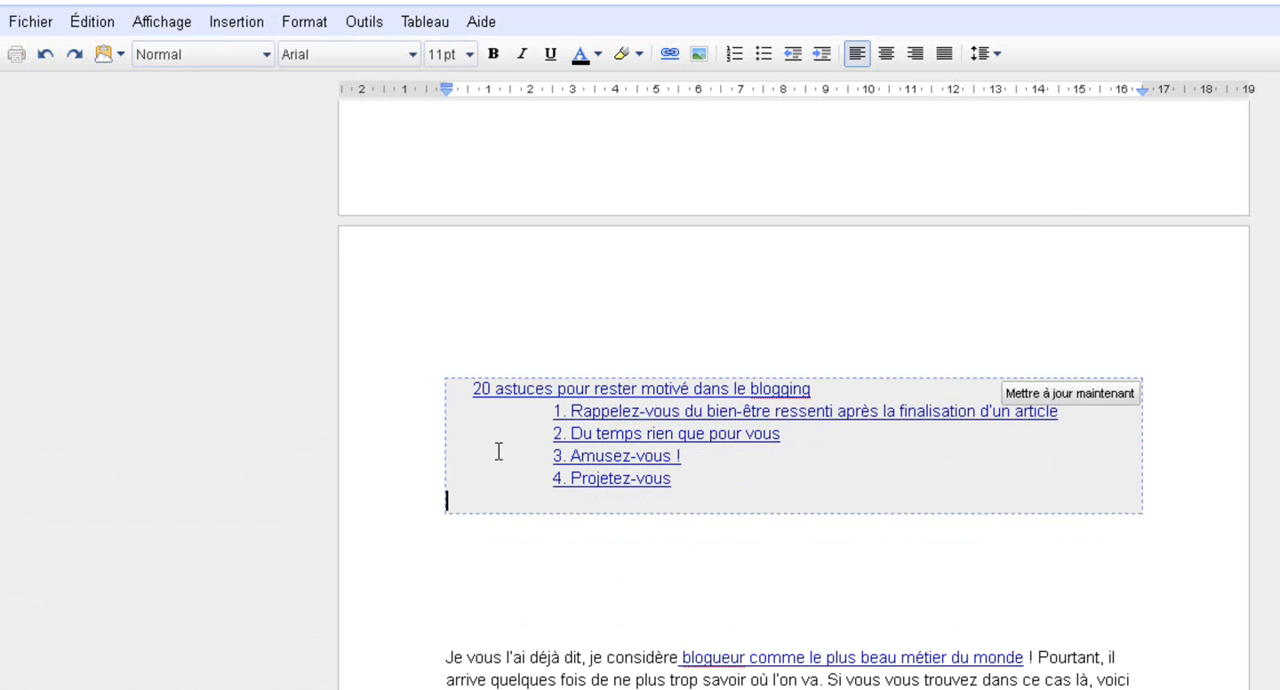
{"action": "scroll", "coordinate": [485, 430], "scroll_direction": "down", "scroll_amount": 2}
{"action": "scroll", "coordinate": [360, 305], "scroll_direction": "down", "scroll_amount": 3}
{"action": "scroll", "coordinate": [352, 285], "scroll_direction": "down", "scroll_amount": 1}
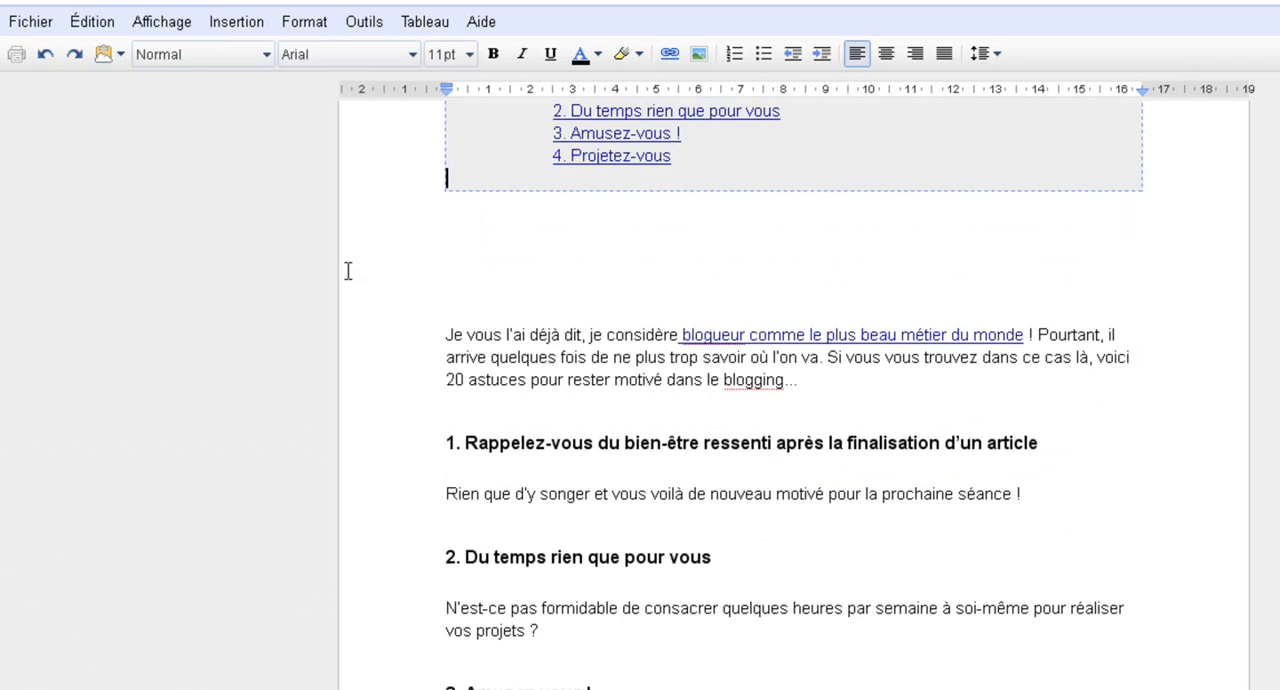
{"action": "scroll", "coordinate": [358, 330], "scroll_direction": "up", "scroll_amount": 5}
{"action": "left_click", "coordinate": [476, 266]}
{"action": "type", "text": "Sommaire"}
Apply the Titre 2 style to the word "Sommaire" and underline it
{"action": "left_click", "coordinate": [502, 281]}
{"action": "double_click", "coordinate": [490, 289]}
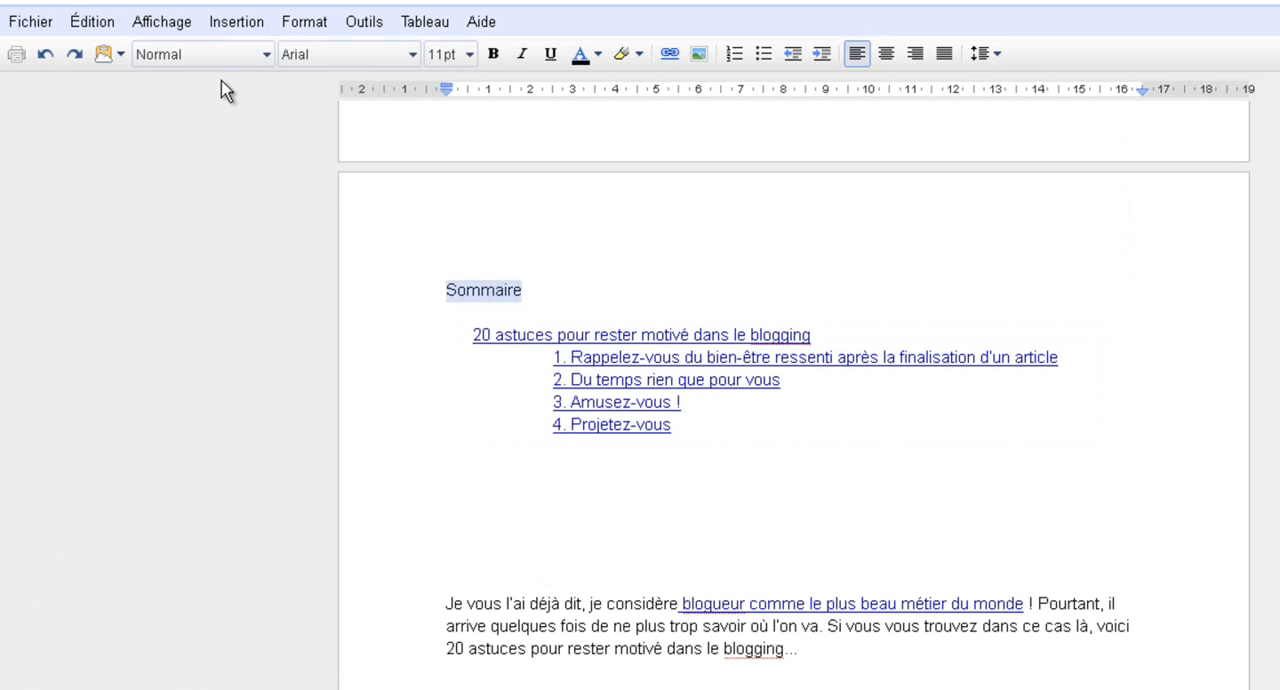
{"action": "left_click", "coordinate": [224, 58]}
{"action": "left_click", "coordinate": [220, 145]}
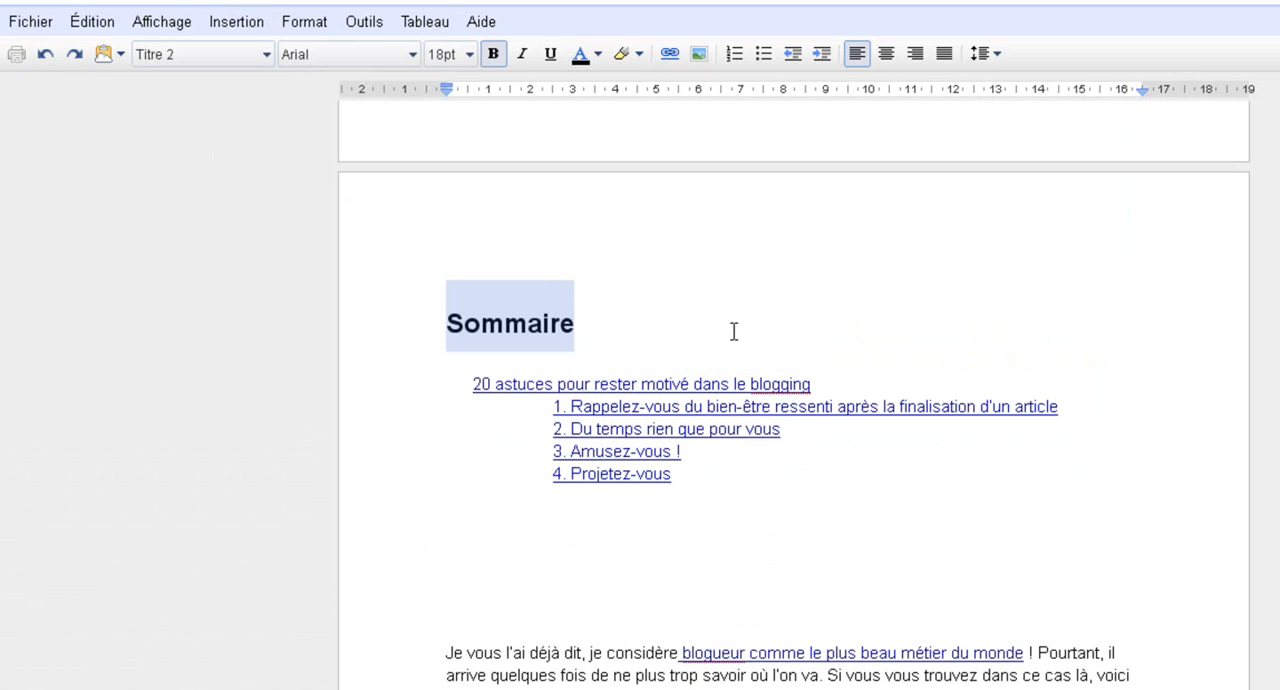
{"action": "left_click", "coordinate": [550, 54]}
{"action": "left_click", "coordinate": [669, 320]}
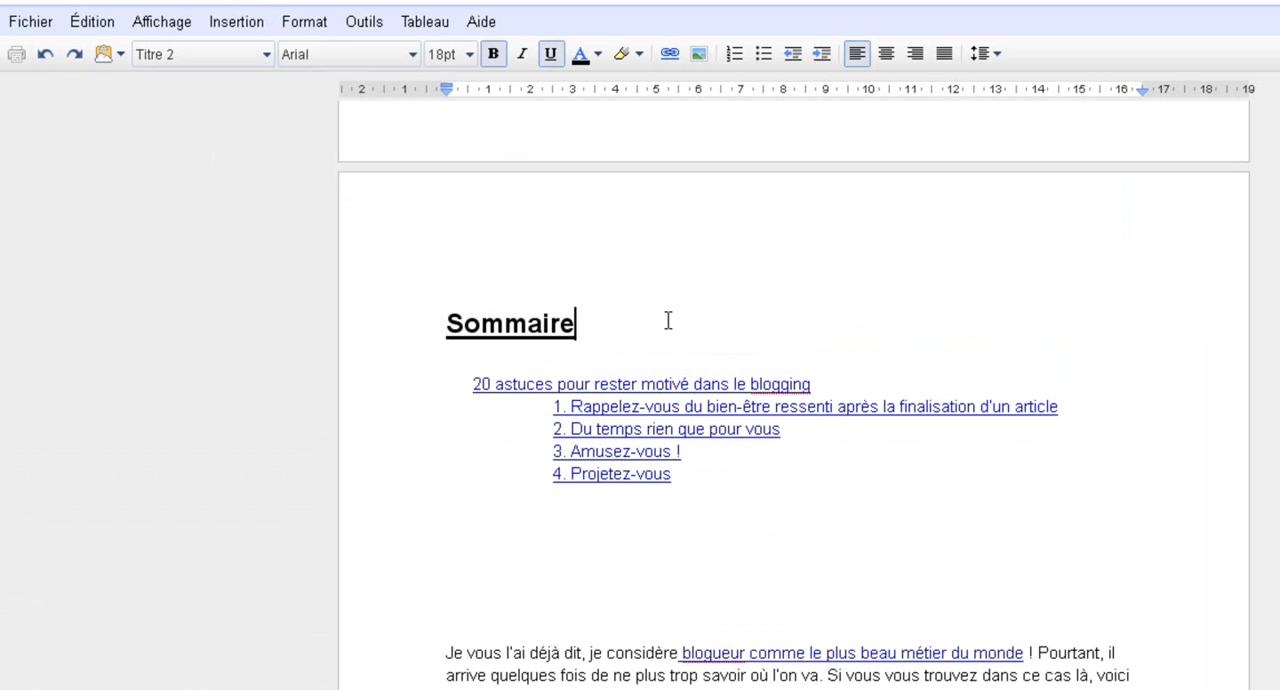
Insert a page break between the table of contents and the introduction
{"action": "scroll", "coordinate": [471, 279], "scroll_direction": "down", "scroll_amount": 3}
{"action": "left_click", "coordinate": [611, 392]}
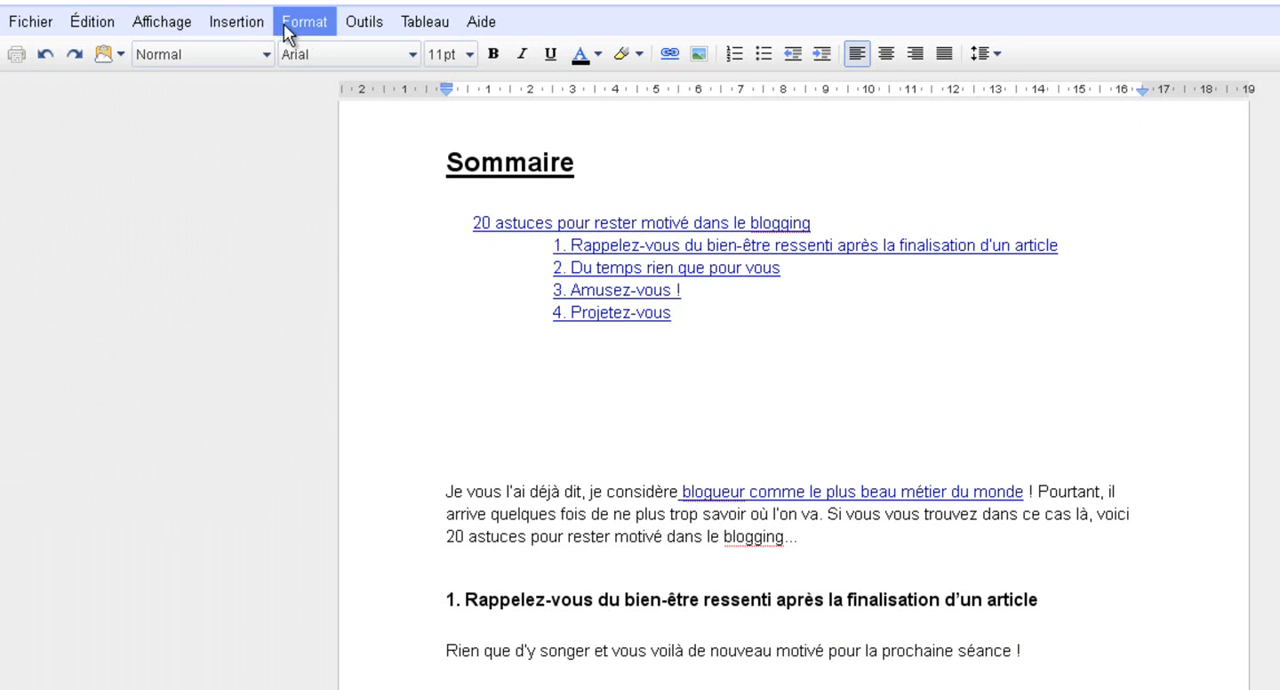
{"action": "left_click", "coordinate": [236, 21]}
{"action": "left_click", "coordinate": [273, 297]}
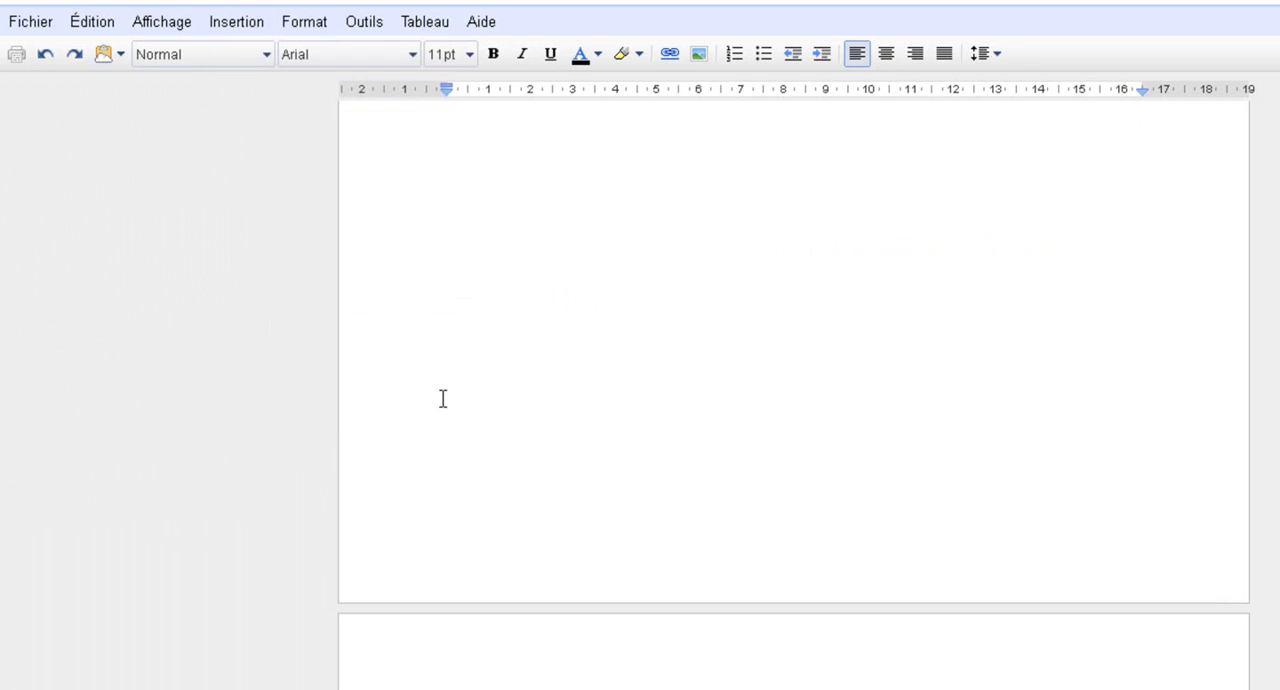
Add several blank lines between the "Sommaire" heading and the table of contents
{"action": "left_click", "coordinate": [651, 463]}
{"action": "key", "text": "Return"}
{"action": "key", "text": "Return"}
{"action": "key", "text": "Return"}
{"action": "scroll", "coordinate": [611, 414], "scroll_direction": "up", "scroll_amount": 10}
{"action": "scroll", "coordinate": [600, 378], "scroll_direction": "down", "scroll_amount": 10}
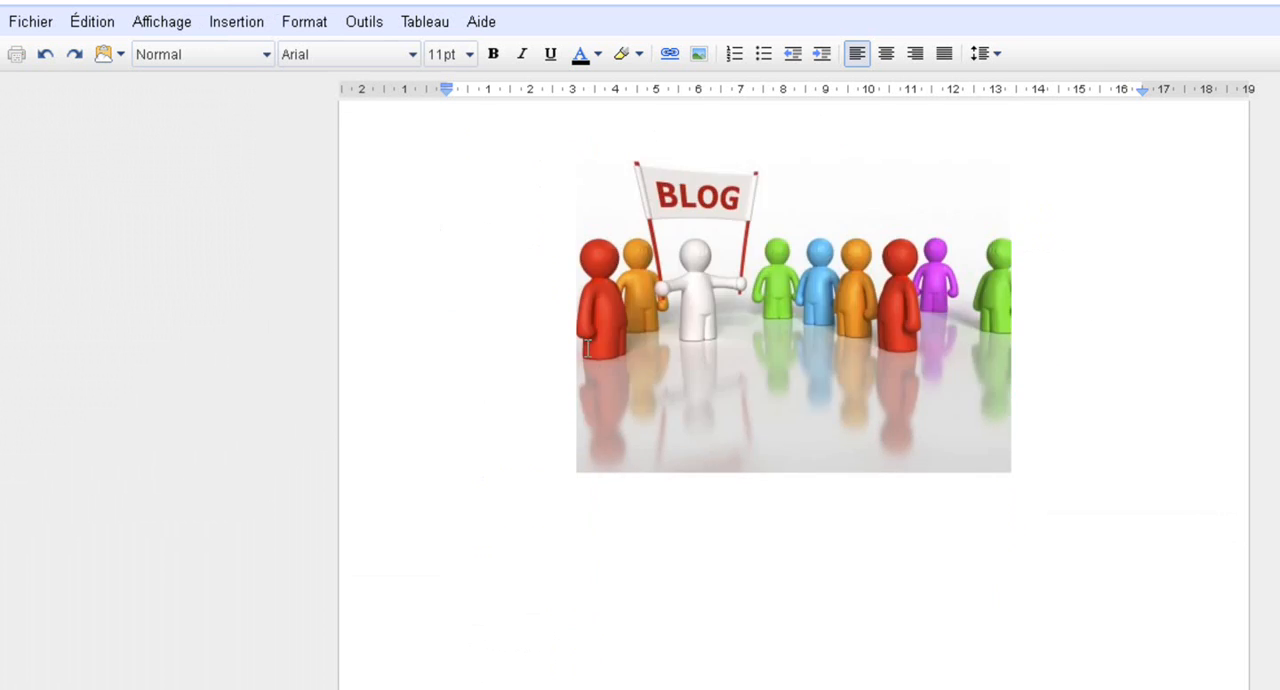
{"action": "left_click", "coordinate": [541, 227]}
{"action": "key", "text": "Return"}
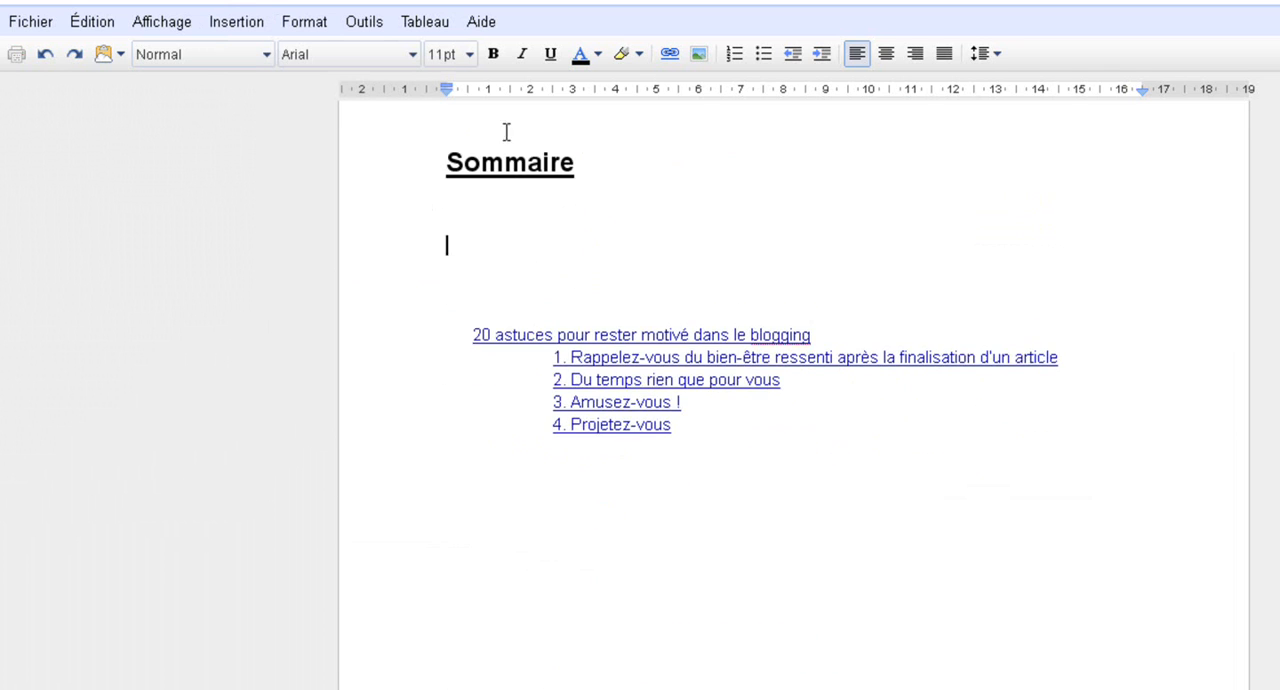
{"action": "left_click", "coordinate": [506, 132]}
Add two blank lines after the paragraph of tip 4 and insert a page break before tip 5
{"action": "scroll", "coordinate": [352, 310], "scroll_direction": "down", "scroll_amount": 3}
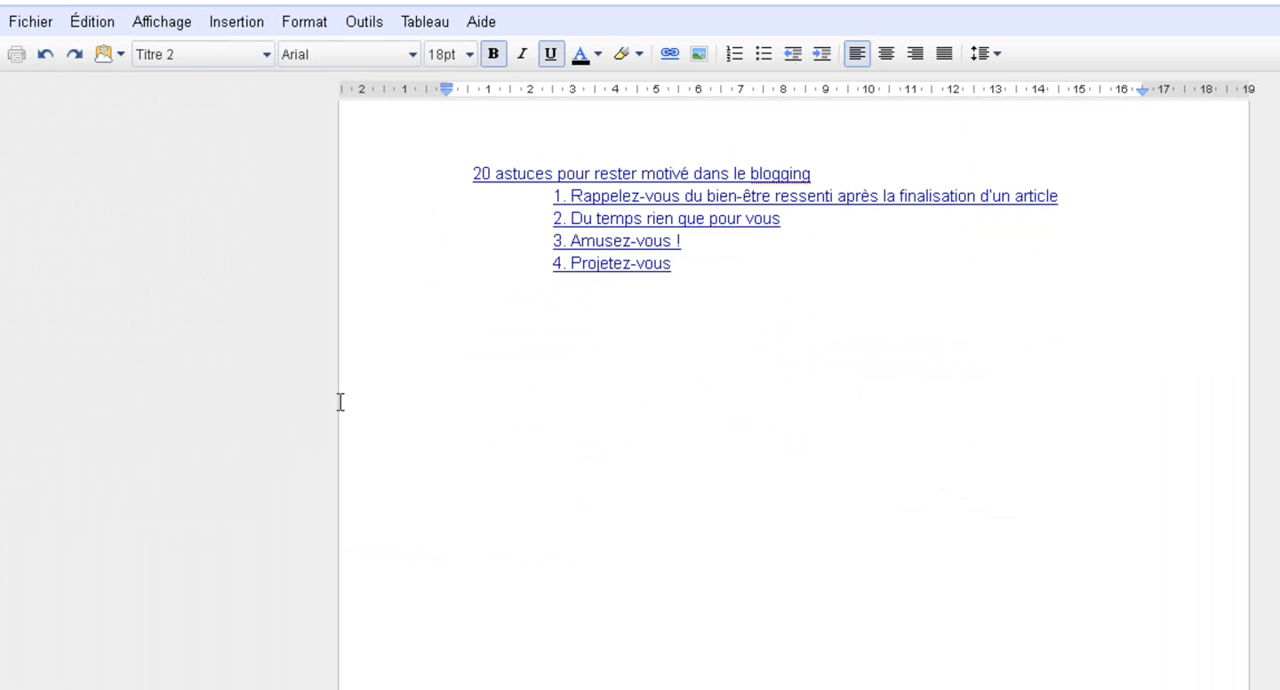
{"action": "scroll", "coordinate": [429, 412], "scroll_direction": "down", "scroll_amount": 3}
{"action": "scroll", "coordinate": [429, 410], "scroll_direction": "up", "scroll_amount": 6}
{"action": "scroll", "coordinate": [429, 410], "scroll_direction": "down", "scroll_amount": 13}
{"action": "scroll", "coordinate": [420, 423], "scroll_direction": "down", "scroll_amount": 5}
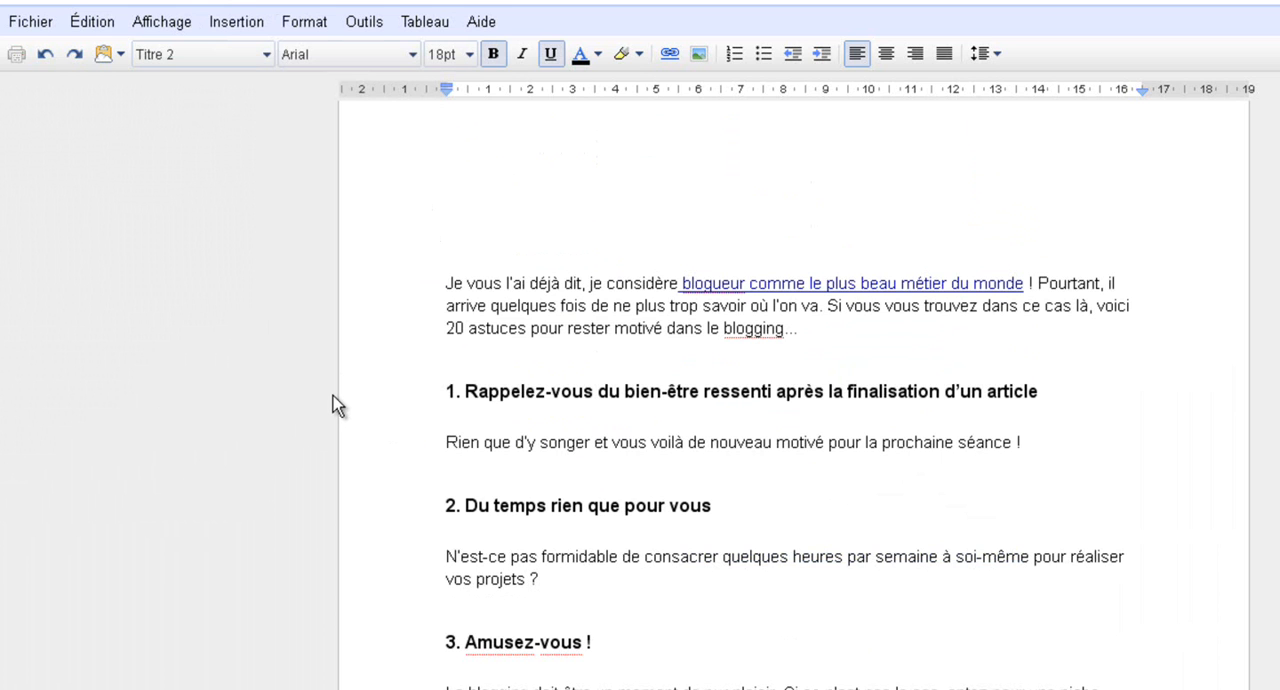
{"action": "scroll", "coordinate": [446, 263], "scroll_direction": "up", "scroll_amount": 2}
{"action": "scroll", "coordinate": [380, 298], "scroll_direction": "down", "scroll_amount": 2}
{"action": "scroll", "coordinate": [391, 265], "scroll_direction": "down", "scroll_amount": 9}
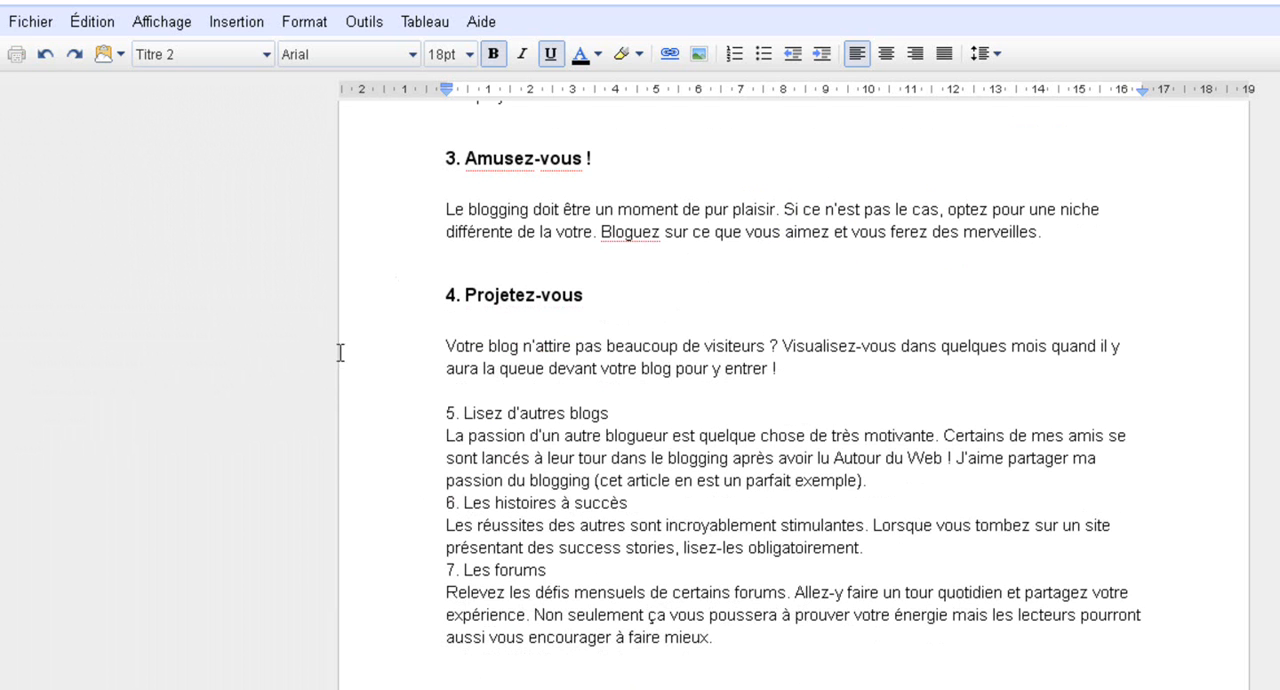
{"action": "left_click", "coordinate": [865, 374]}
{"action": "key", "text": "Return"}
{"action": "key", "text": "Return"}
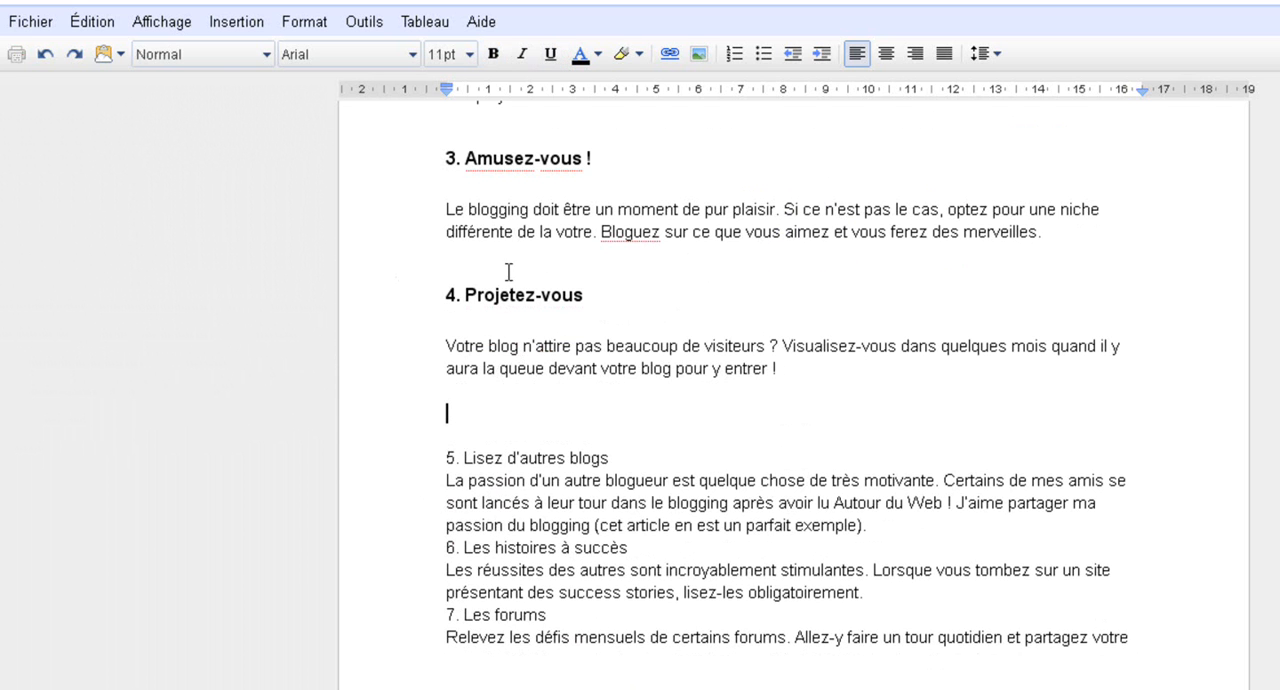
{"action": "left_click", "coordinate": [218, 25]}
{"action": "left_click", "coordinate": [277, 291]}
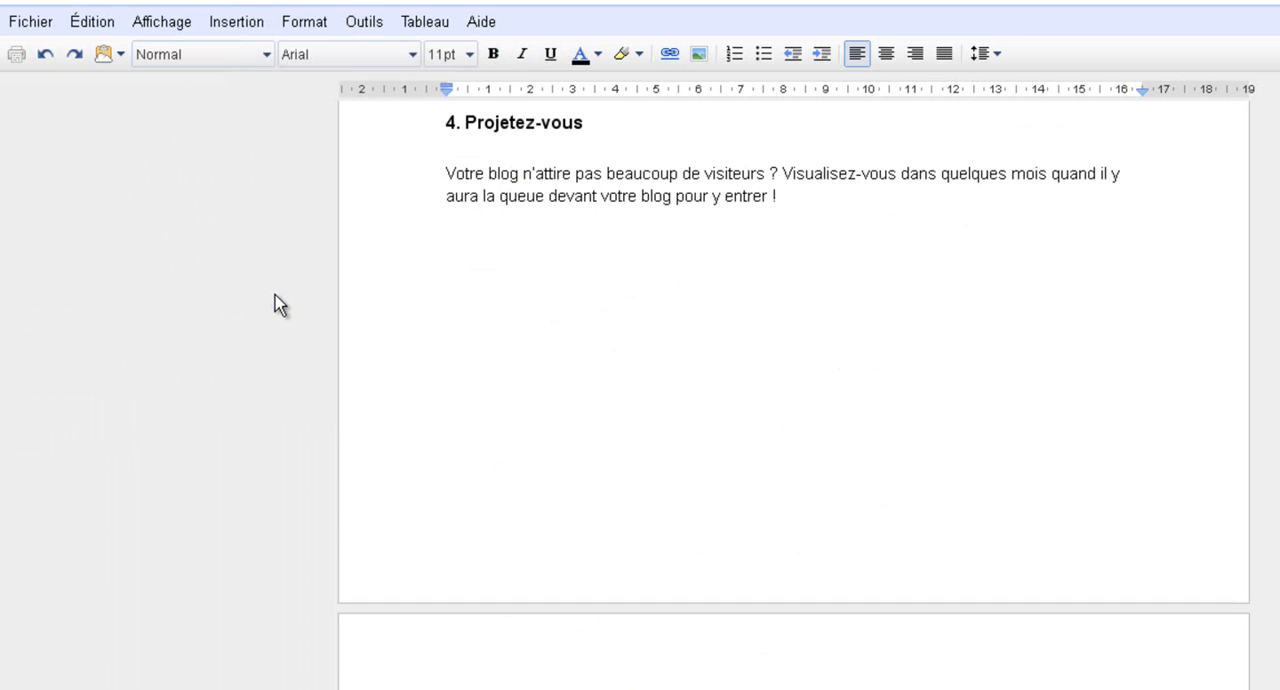
{"action": "scroll", "coordinate": [558, 403], "scroll_direction": "up", "scroll_amount": 6}
{"action": "scroll", "coordinate": [555, 400], "scroll_direction": "down", "scroll_amount": 3}
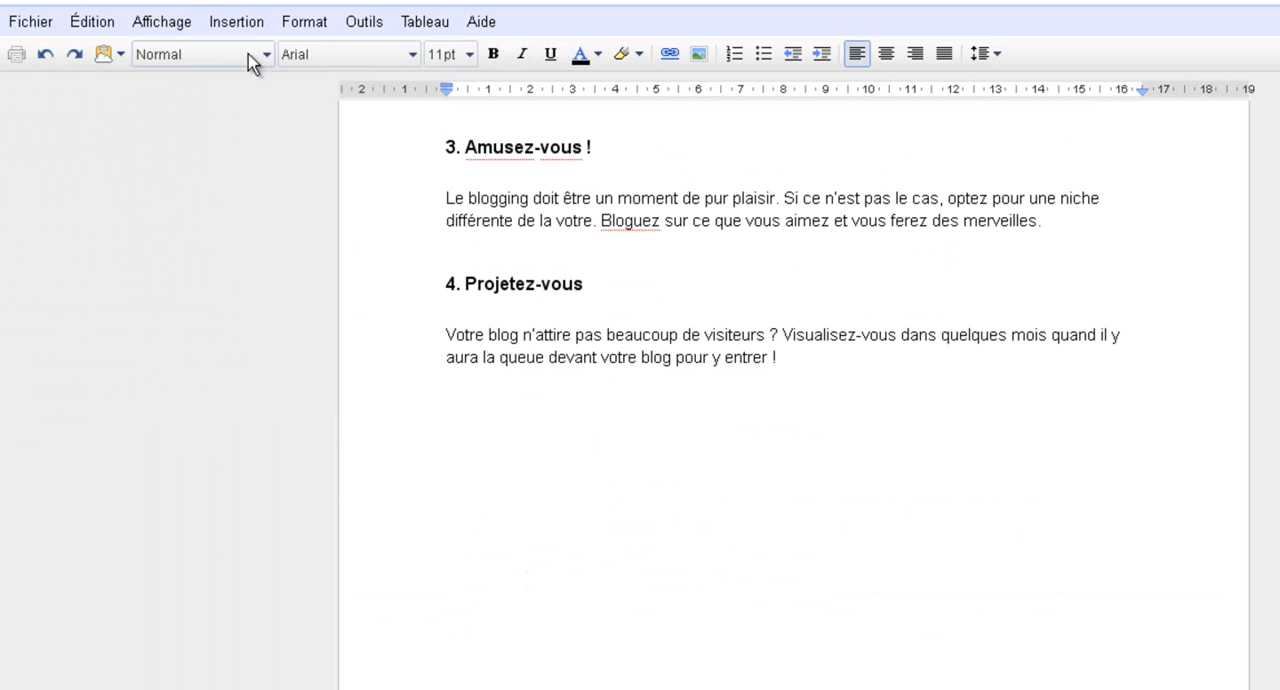
{"action": "left_click", "coordinate": [236, 27]}
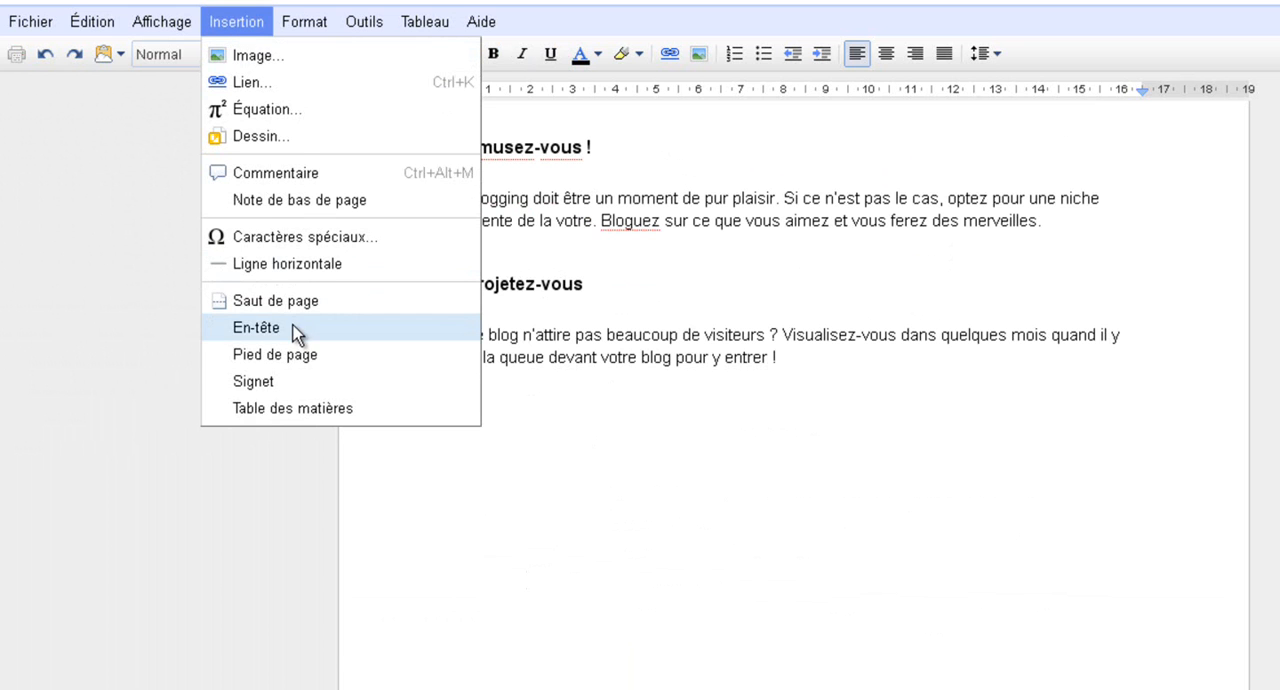
{"action": "left_click", "coordinate": [296, 354]}
{"action": "scroll", "coordinate": [702, 540], "scroll_direction": "down", "scroll_amount": 1}
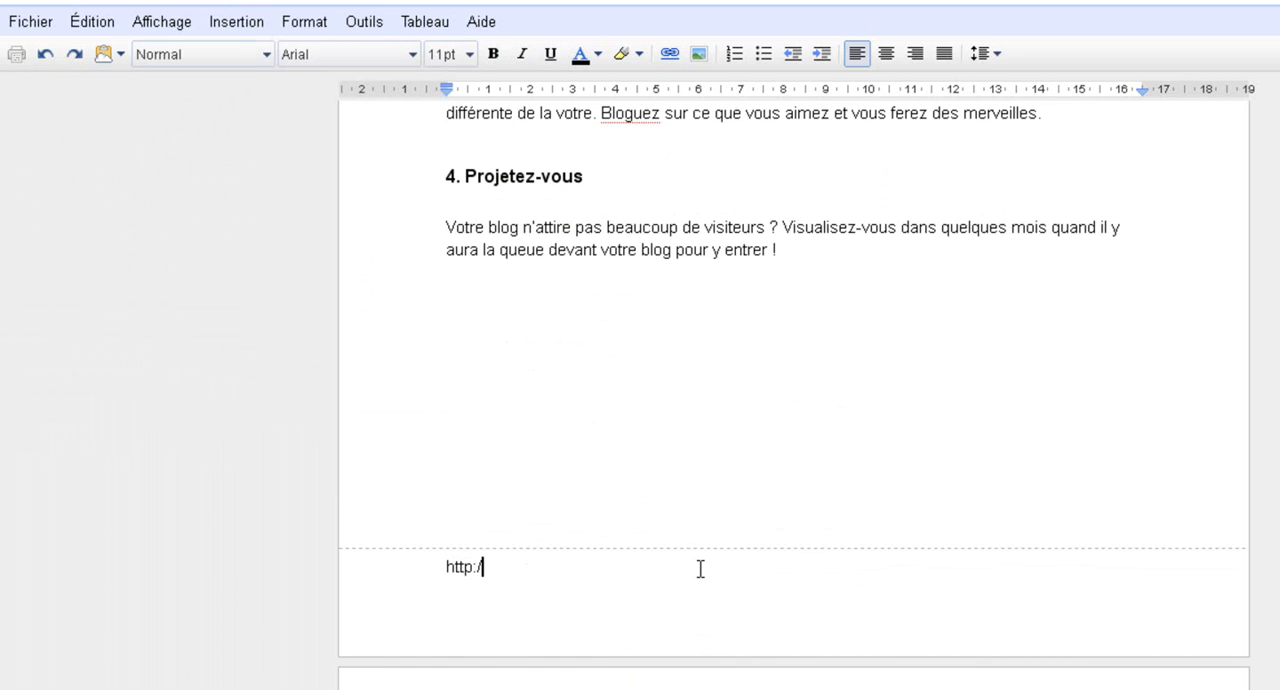
{"action": "type", "text": "ututo.fr"}
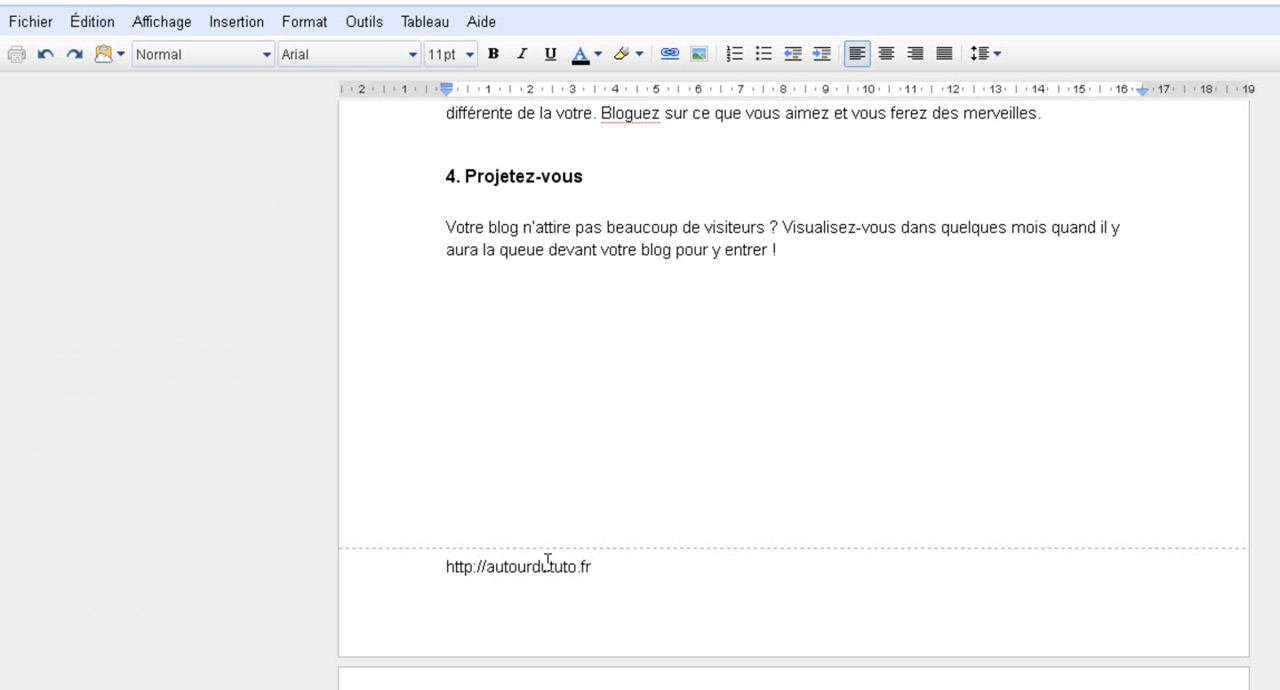
{"action": "triple_click", "coordinate": [548, 562]}
{"action": "key", "text": "ctrl+c"}
{"action": "left_click", "coordinate": [669, 54]}
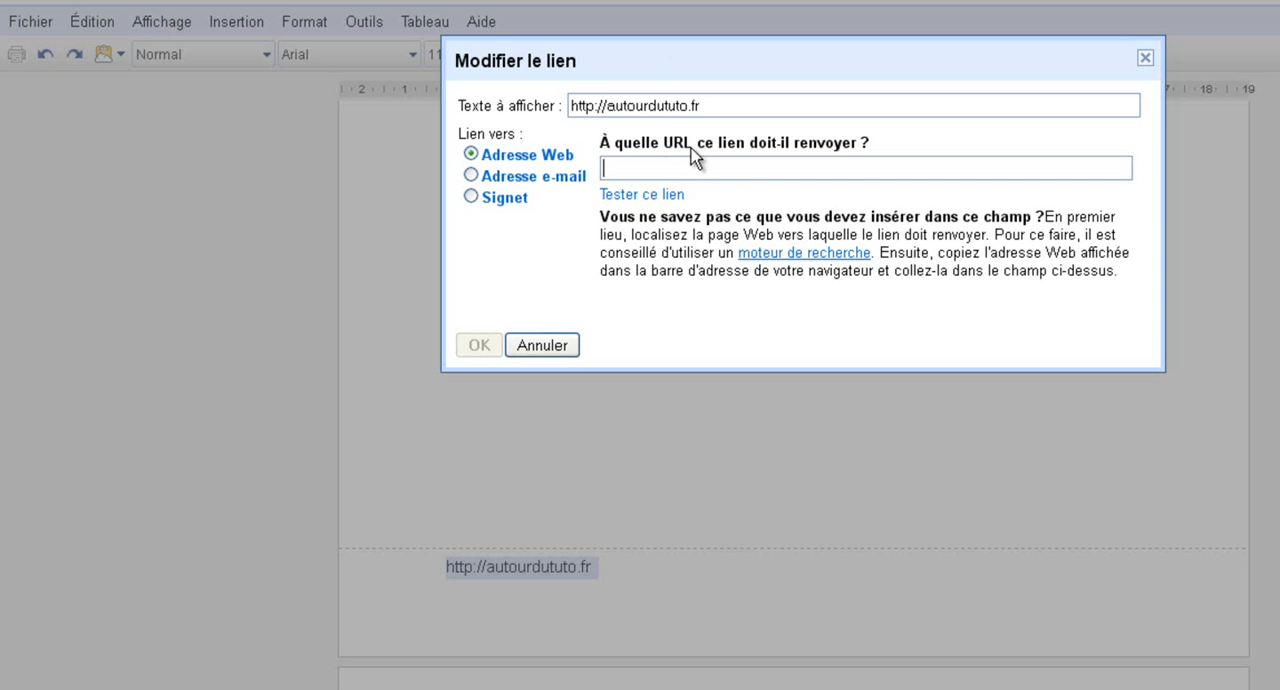
{"action": "double_click", "coordinate": [651, 104]}
{"action": "triple_click", "coordinate": [651, 104]}
{"action": "left_click", "coordinate": [667, 168]}
{"action": "key", "text": "ctrl+v"}
{"action": "left_click", "coordinate": [479, 345]}
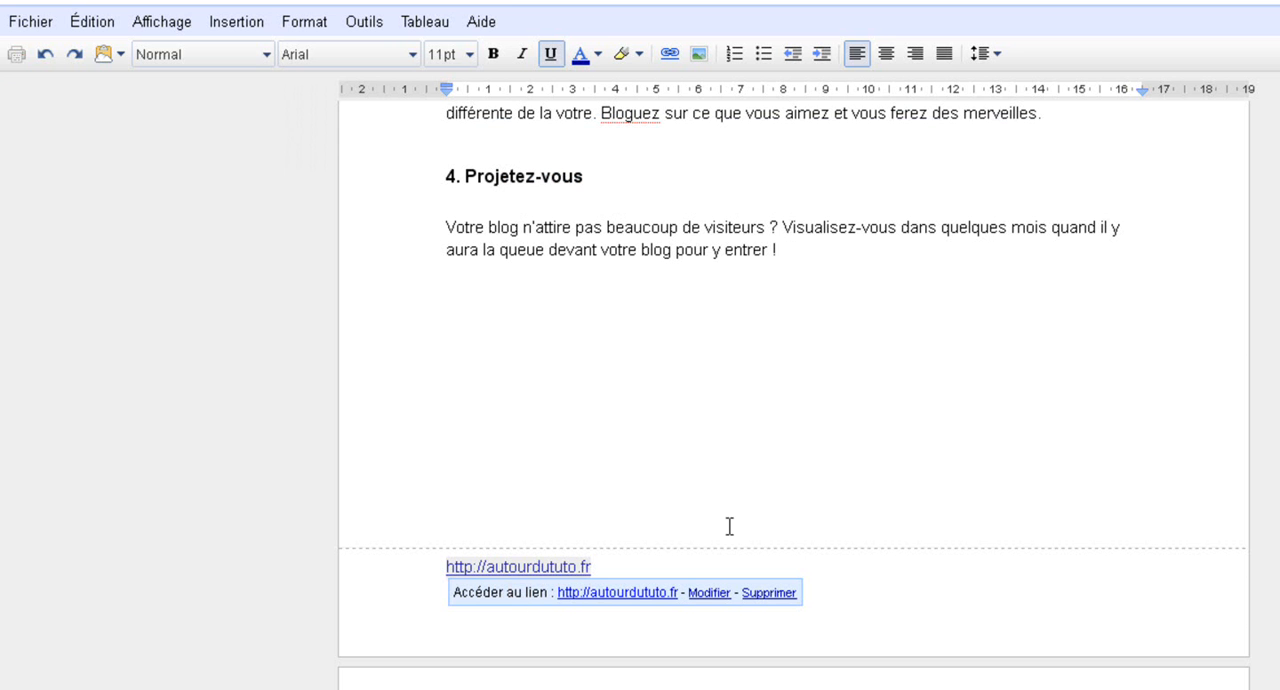
{"action": "left_click", "coordinate": [886, 54]}
{"action": "left_click", "coordinate": [757, 472]}
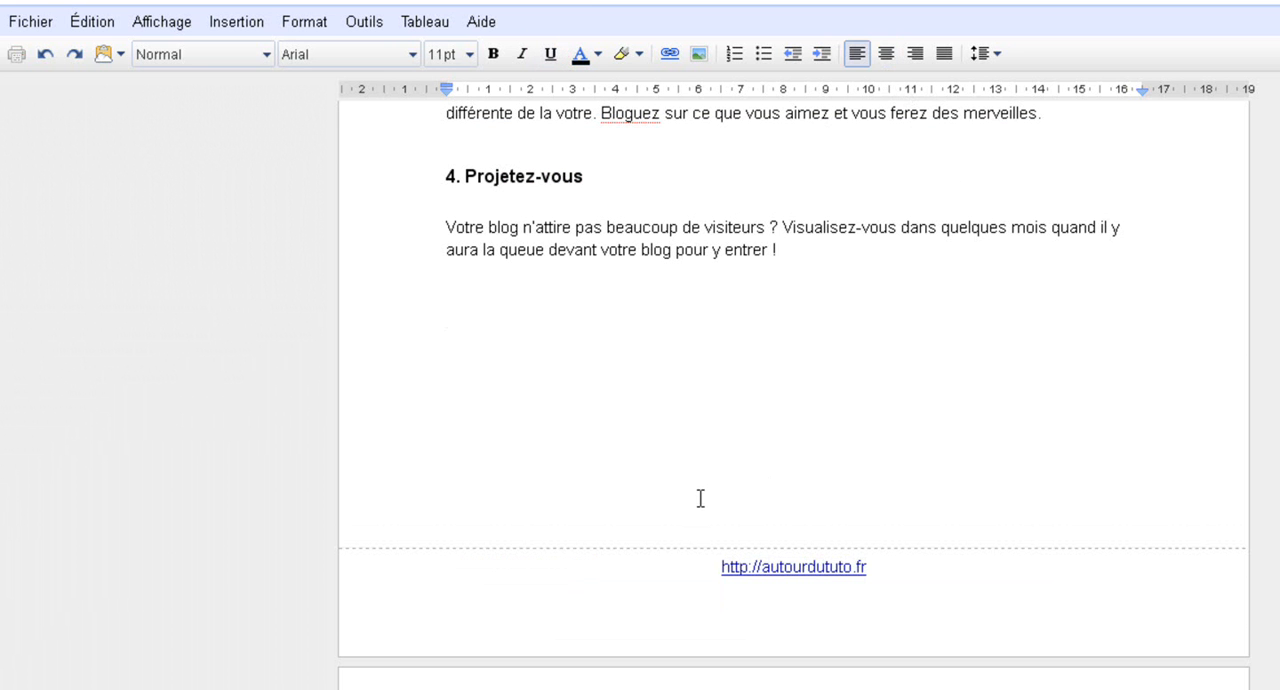
Check the footer on the preceding pages, going back to the title page
{"action": "scroll", "coordinate": [651, 503], "scroll_direction": "up", "scroll_amount": 9}
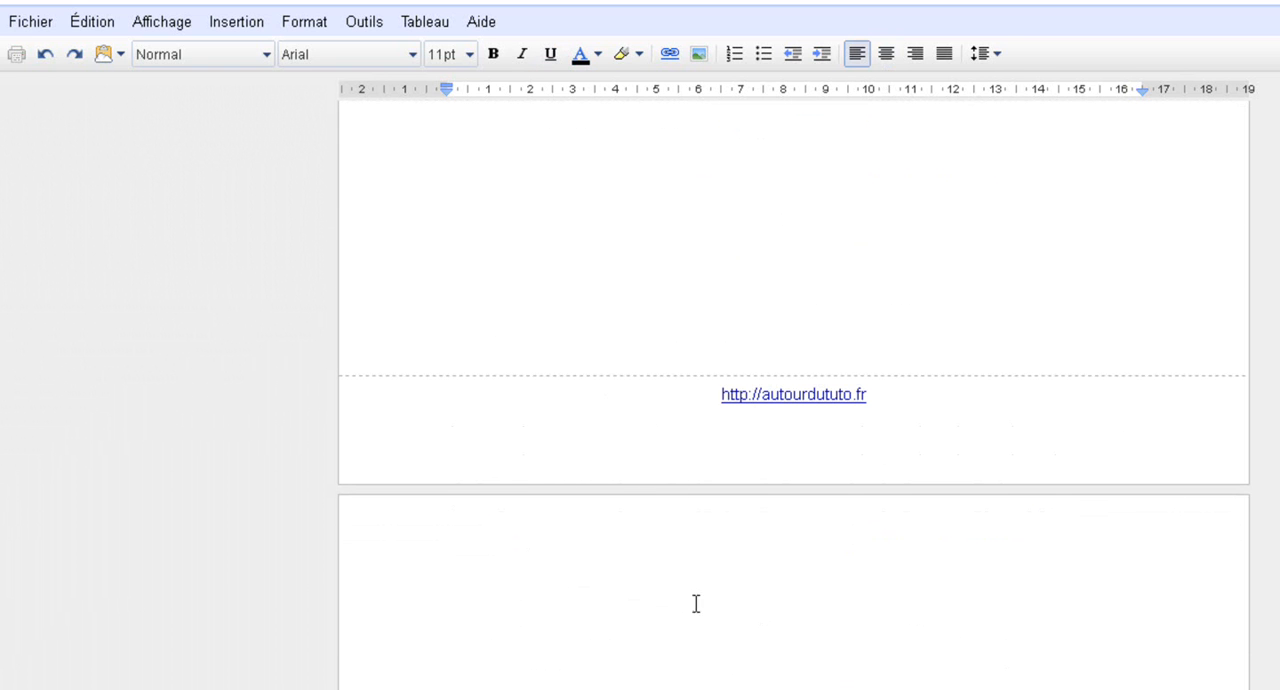
{"action": "scroll", "coordinate": [715, 532], "scroll_direction": "up", "scroll_amount": 9}
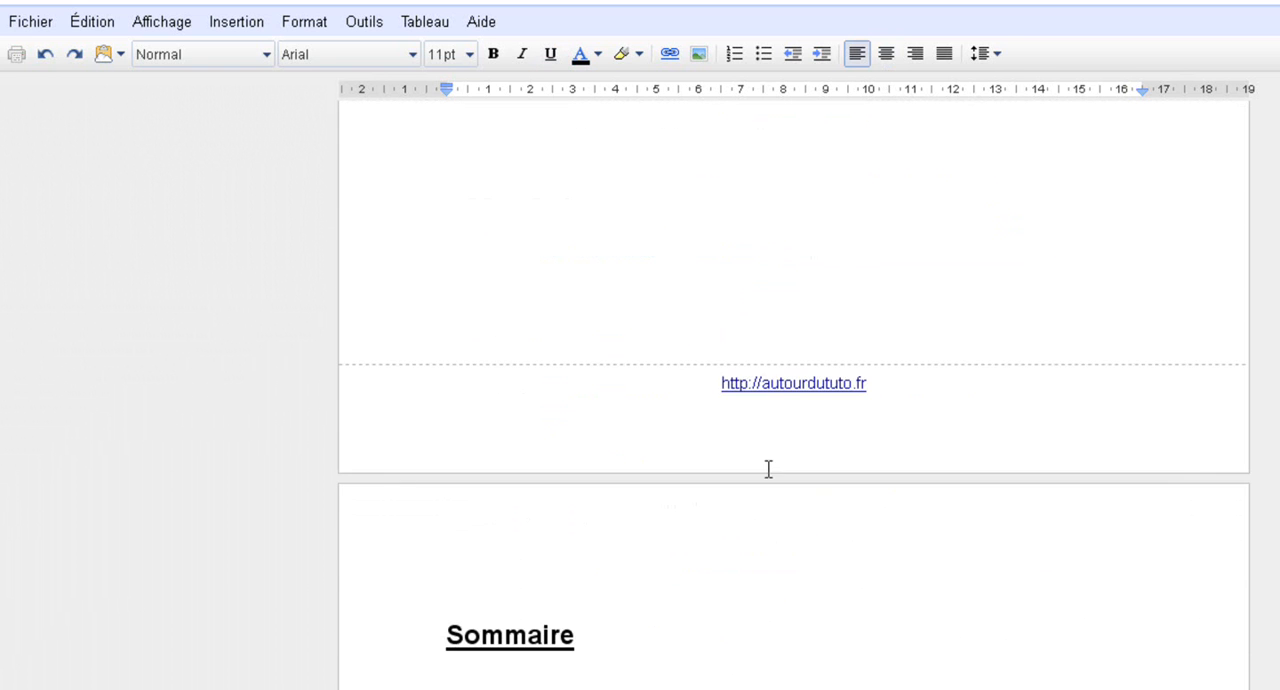
{"action": "scroll", "coordinate": [466, 409], "scroll_direction": "up", "scroll_amount": 9}
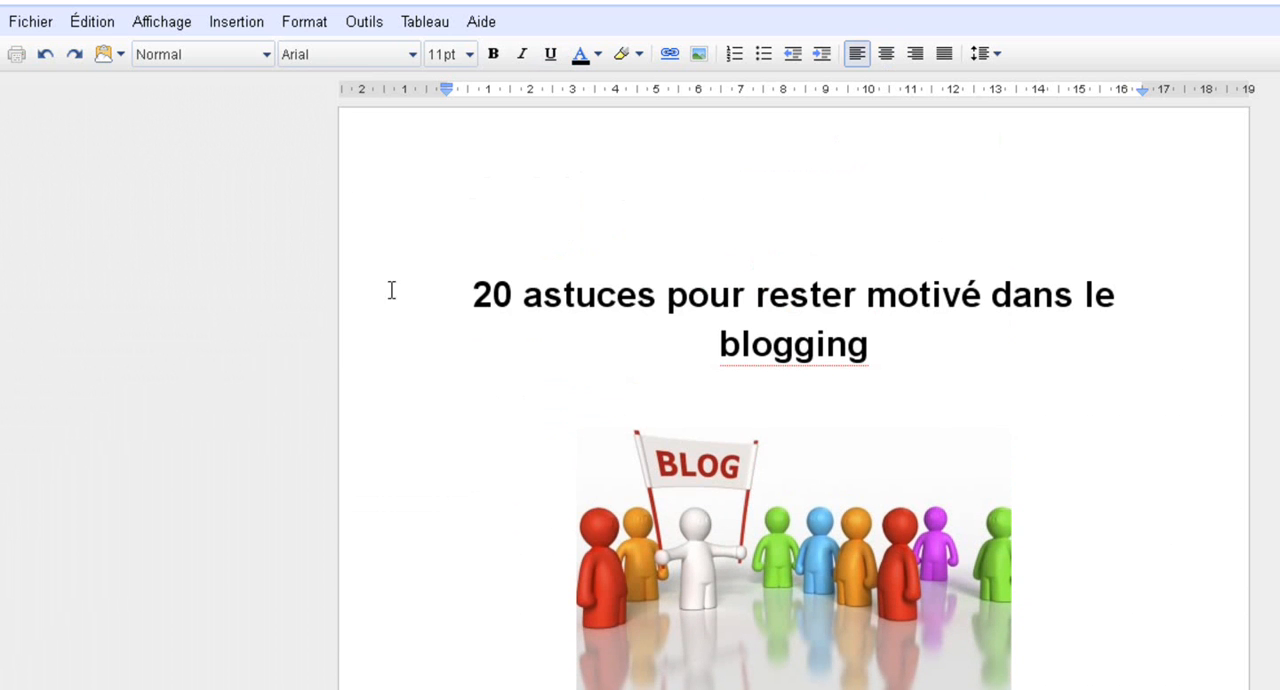
Insert a page header containing a one-cell table with the text "20 astuces pour rester motivé dans le blogging"
{"action": "left_click", "coordinate": [225, 22]}
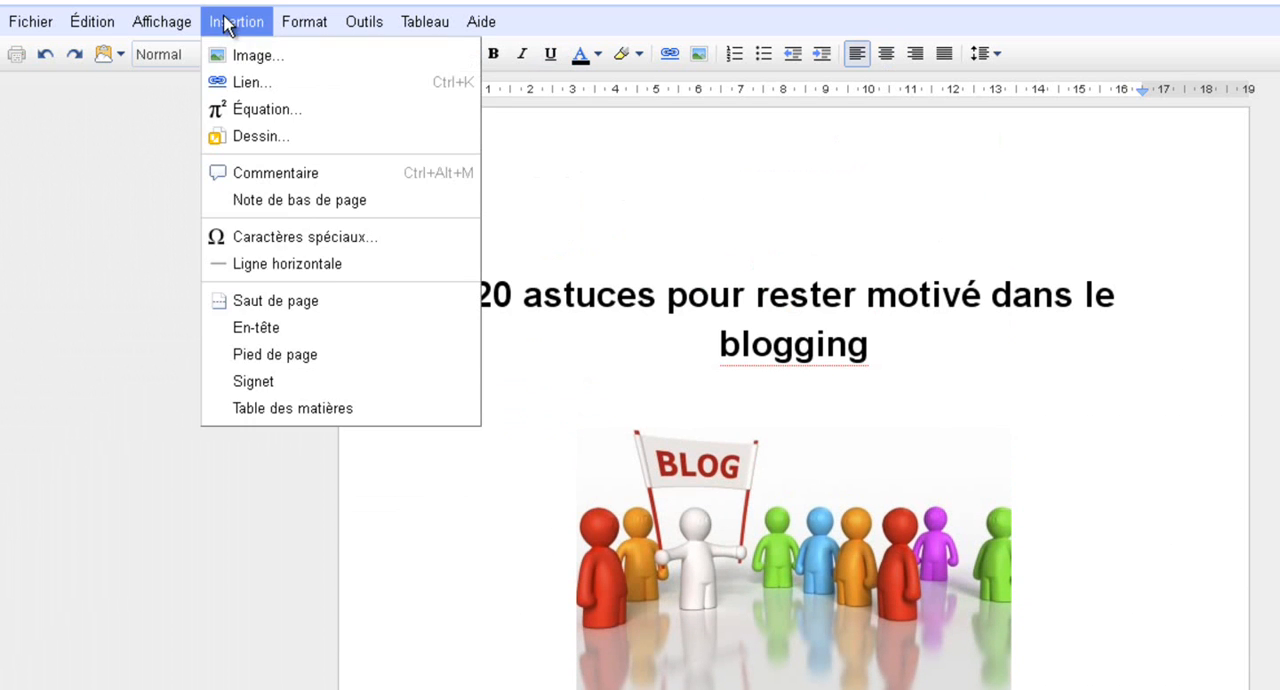
{"action": "left_click", "coordinate": [290, 340]}
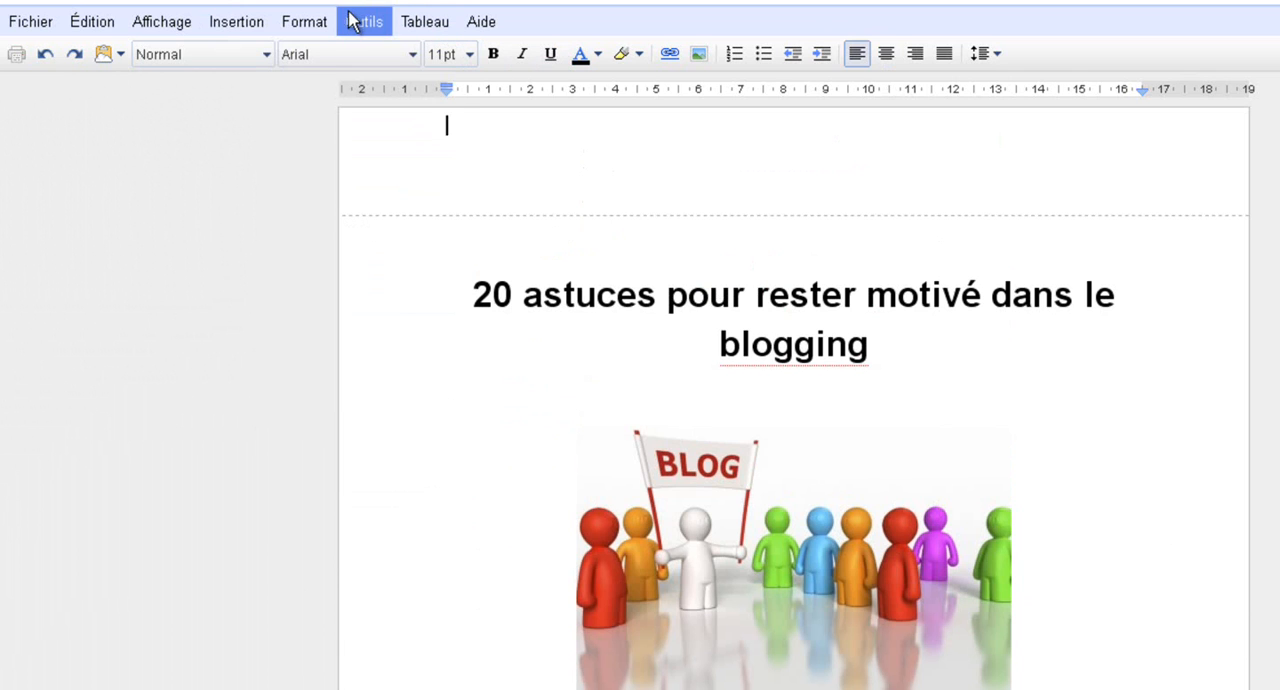
{"action": "left_click", "coordinate": [422, 22]}
{"action": "mouse_move", "coordinate": [446, 57]}
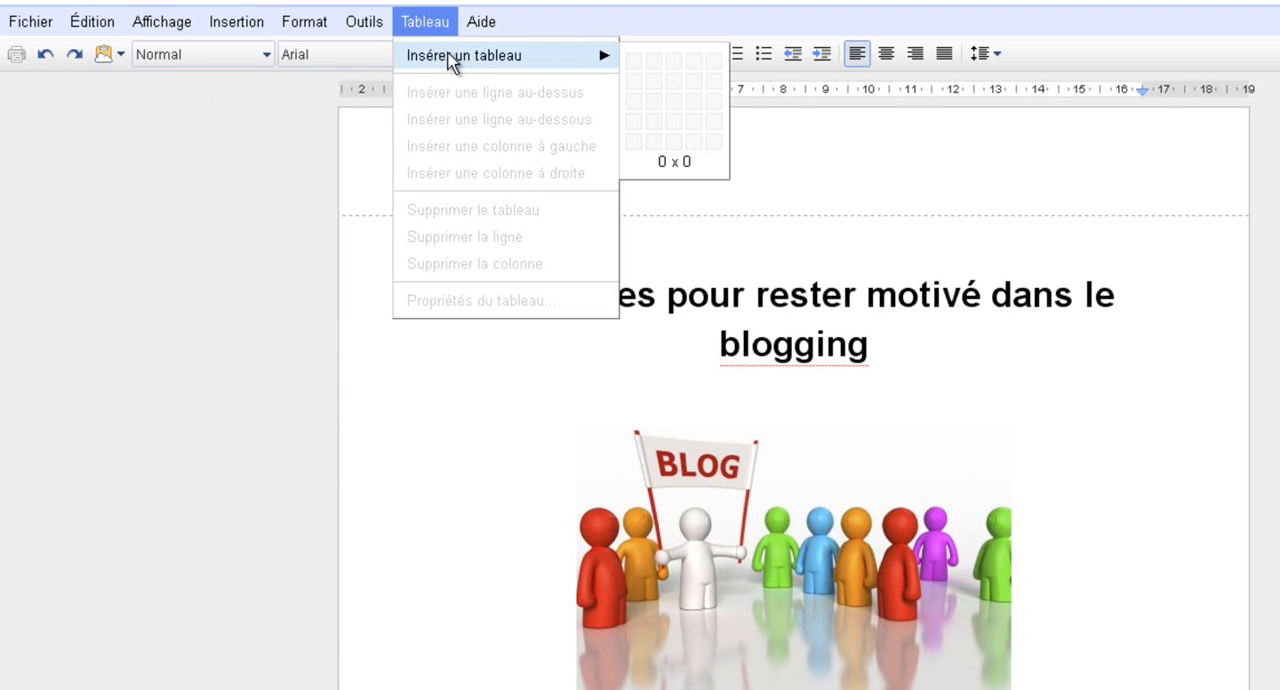
{"action": "left_click", "coordinate": [636, 68]}
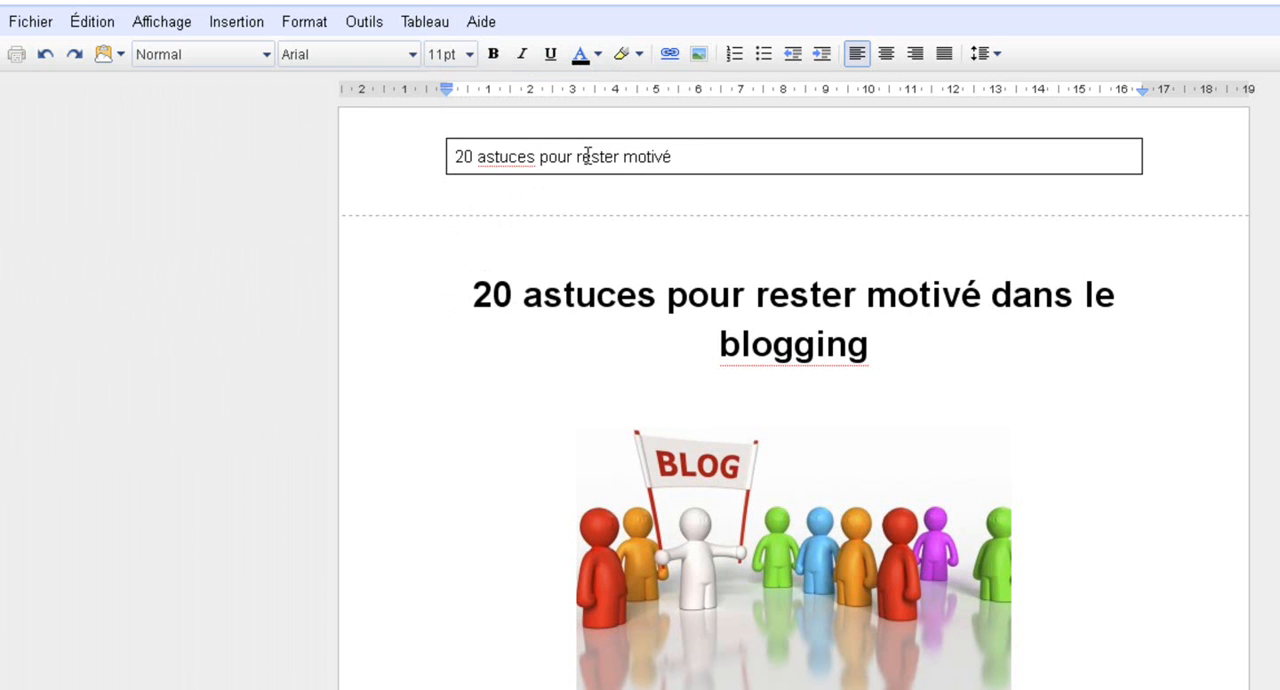
{"action": "type", "text": "ng"}
Centre the text inside the header table
{"action": "triple_click", "coordinate": [595, 152]}
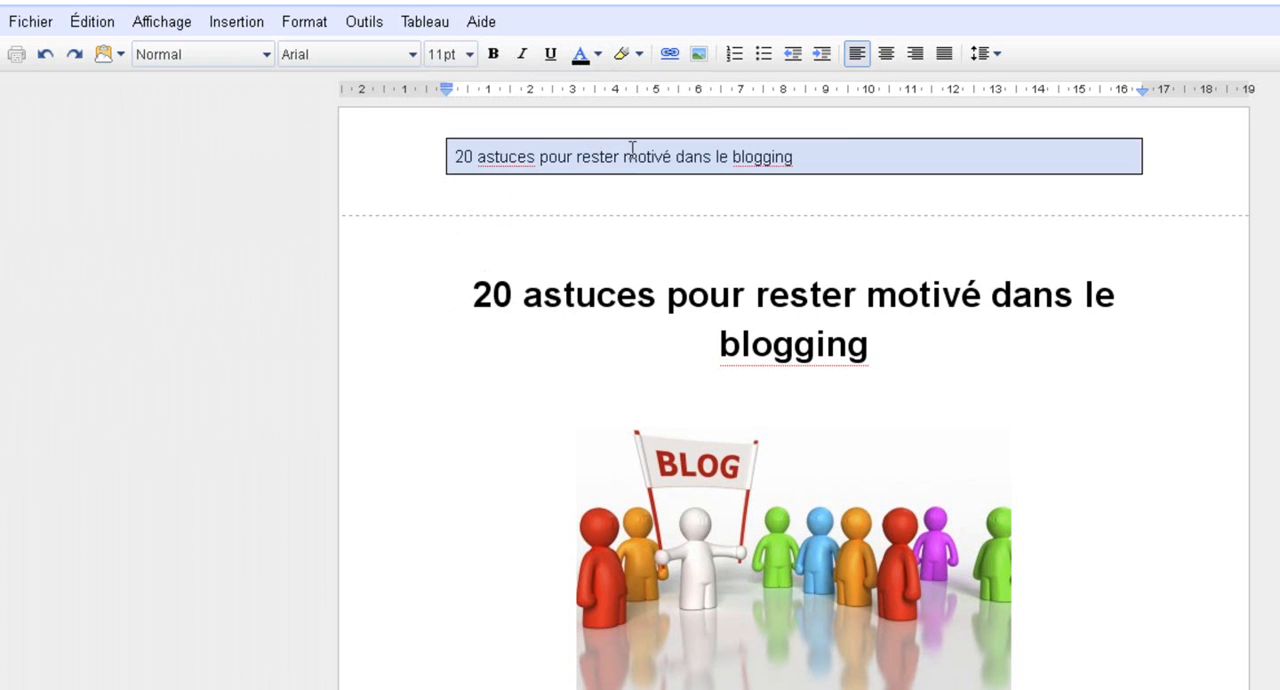
{"action": "left_click", "coordinate": [886, 54]}
{"action": "left_click", "coordinate": [703, 160]}
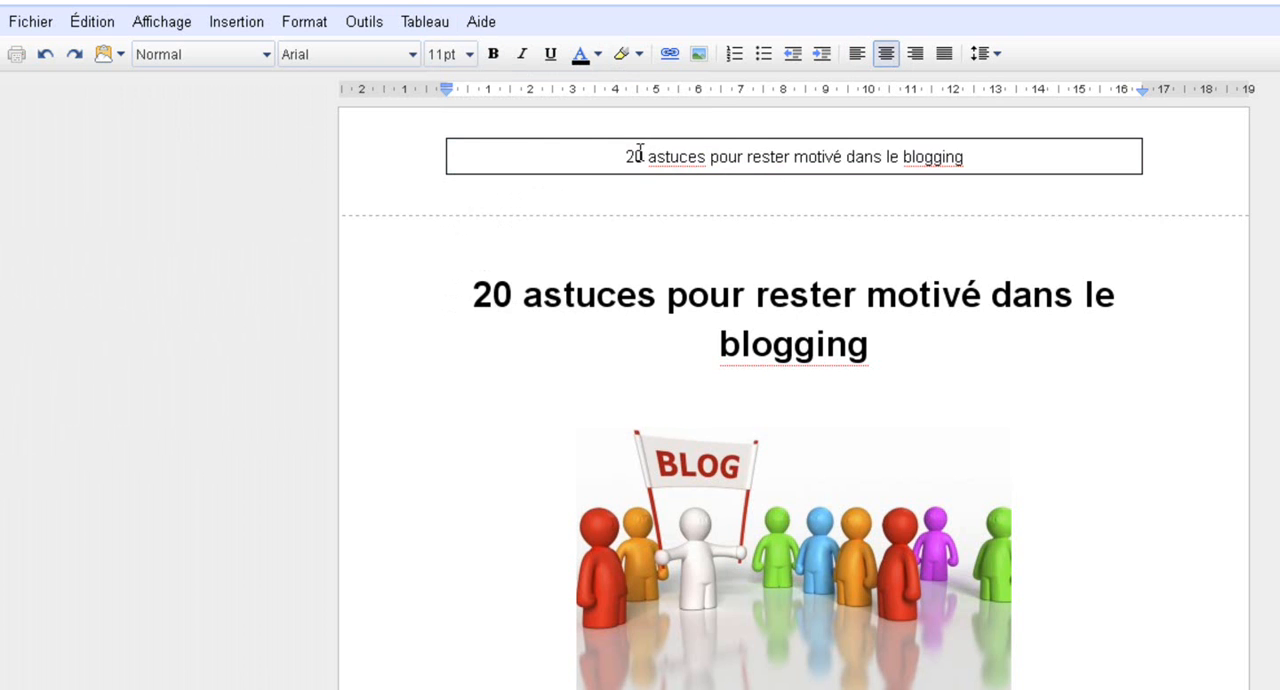
Set the header table's border colour to dark grey in the table properties
{"action": "right_click", "coordinate": [608, 152]}
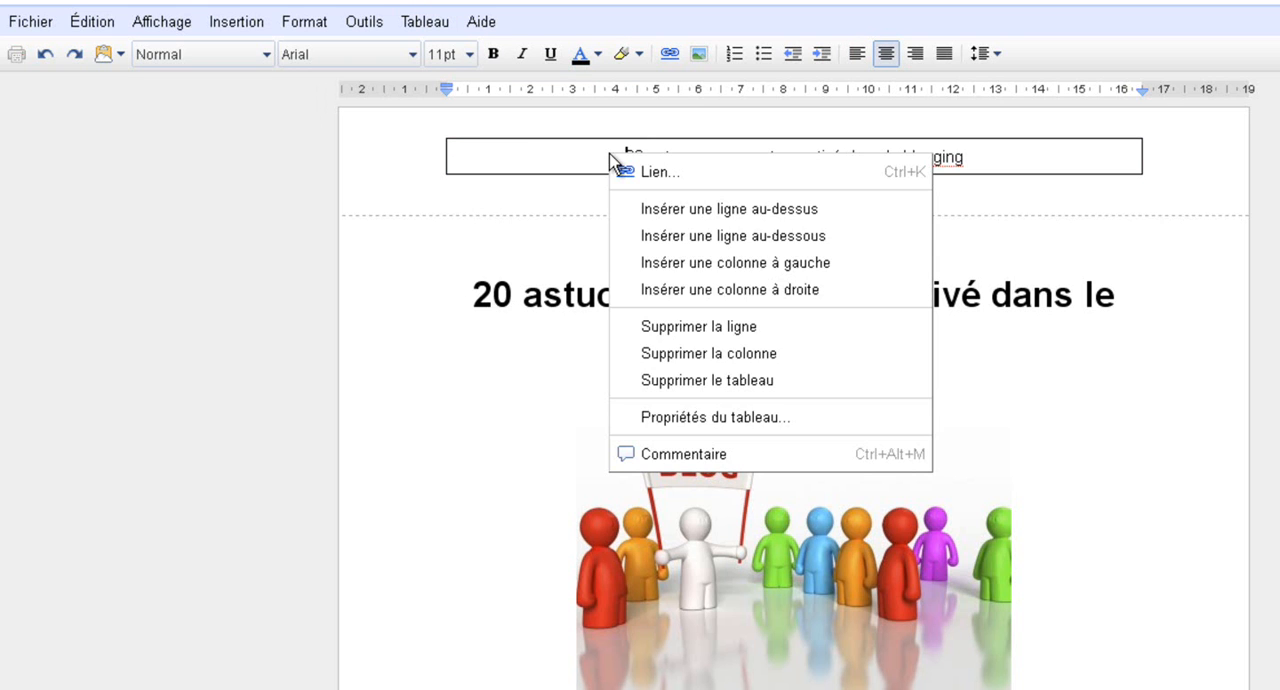
{"action": "left_click", "coordinate": [710, 416]}
{"action": "left_click", "coordinate": [810, 355]}
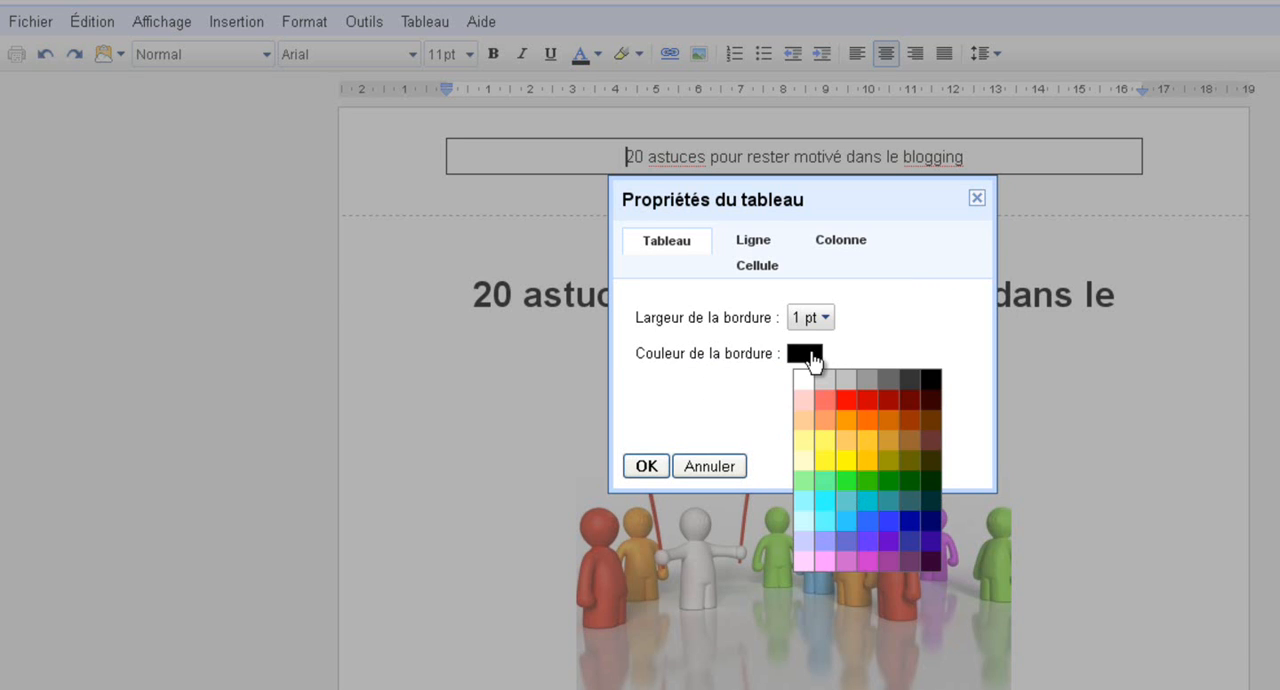
{"action": "left_click", "coordinate": [888, 381]}
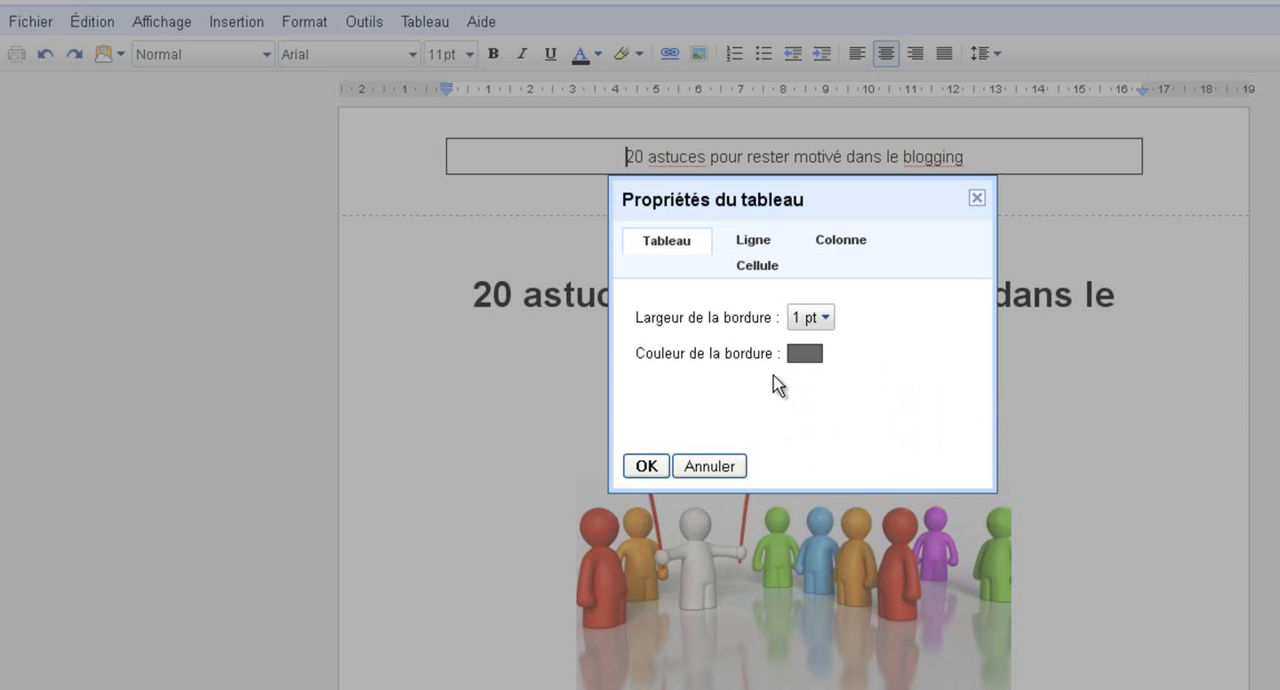
{"action": "left_click", "coordinate": [816, 329]}
{"action": "left_click", "coordinate": [816, 329]}
{"action": "left_click", "coordinate": [646, 466]}
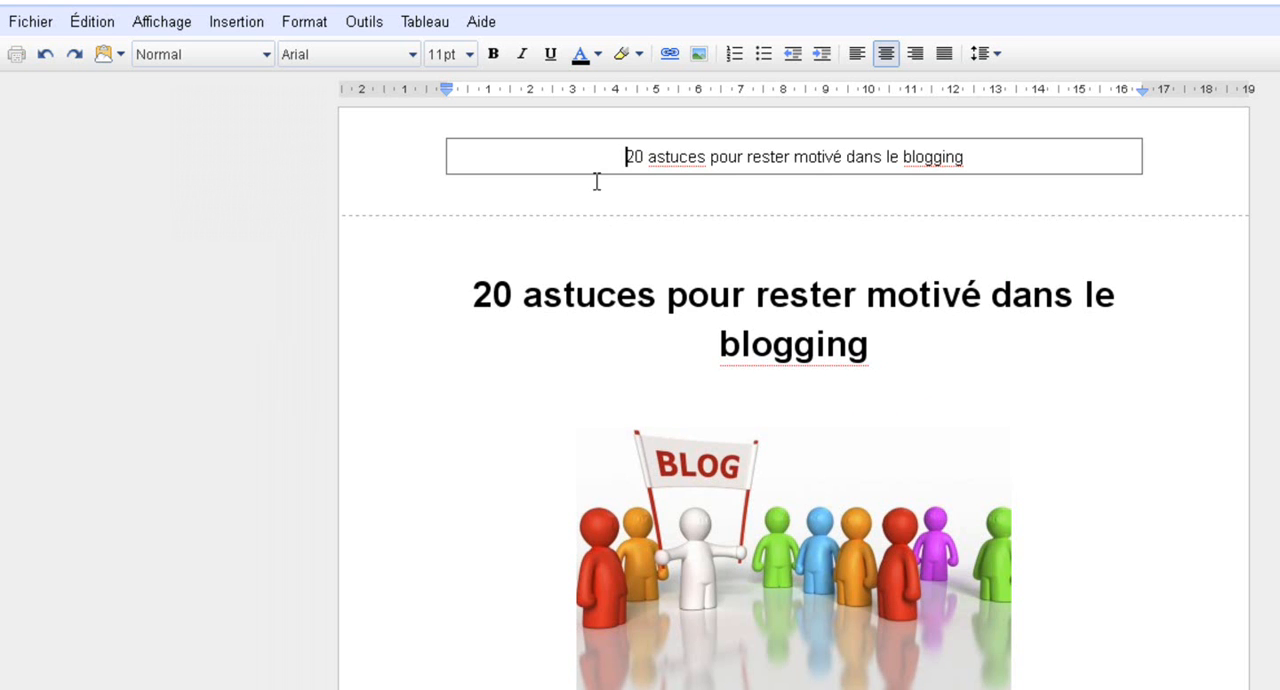
Colour the header text light blue and make it bold
{"action": "left_click_drag", "start_coordinate": [630, 158], "coordinate": [966, 157]}
{"action": "left_click", "coordinate": [597, 56]}
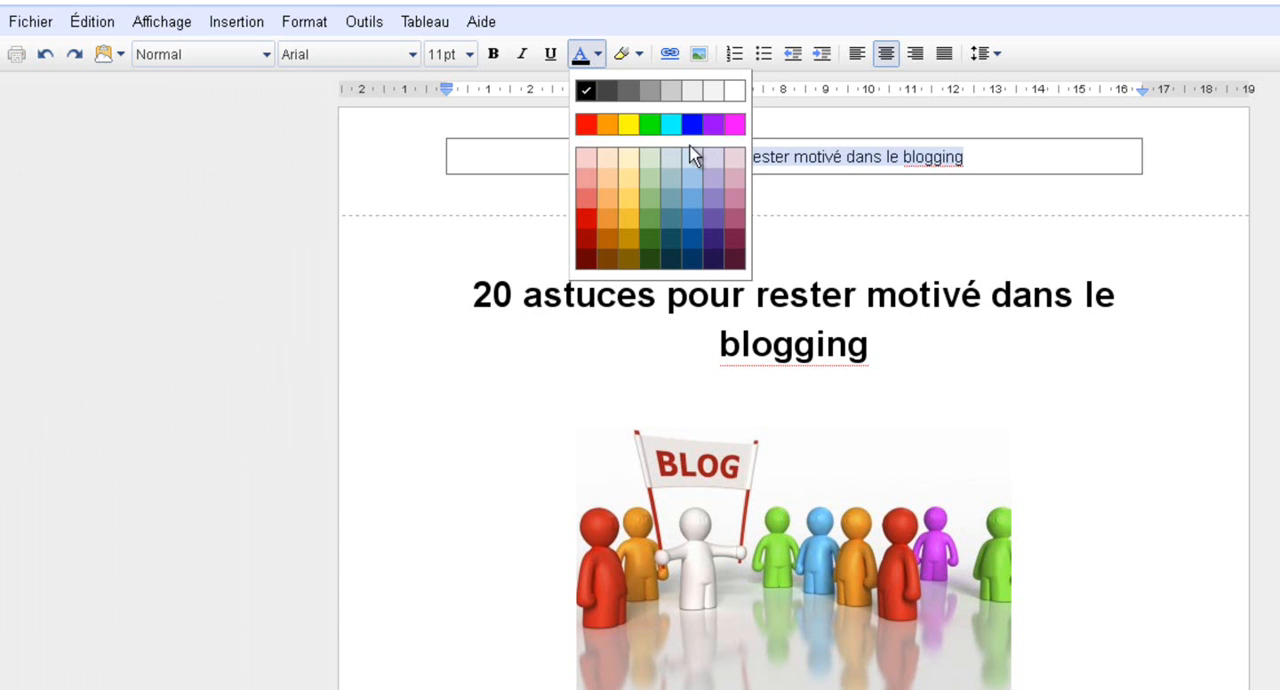
{"action": "left_click", "coordinate": [692, 208]}
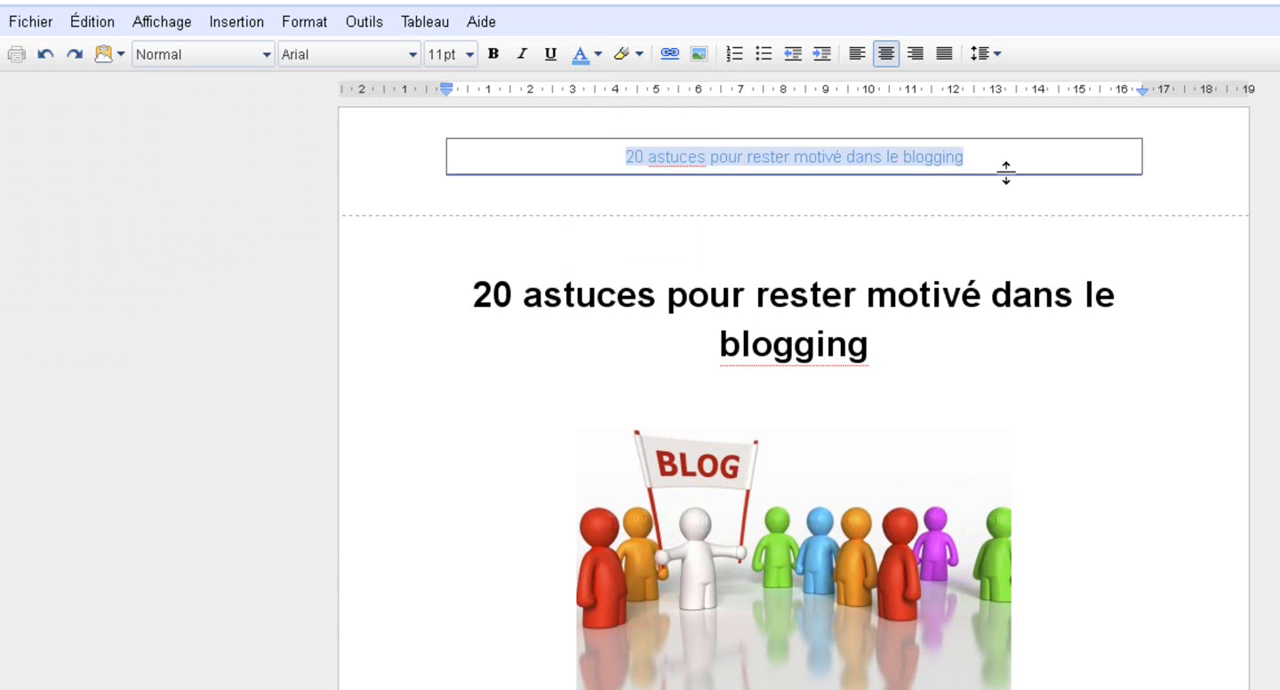
{"action": "left_click", "coordinate": [638, 195]}
{"action": "triple_click", "coordinate": [668, 156]}
{"action": "left_click", "coordinate": [493, 54]}
{"action": "left_click", "coordinate": [728, 191]}
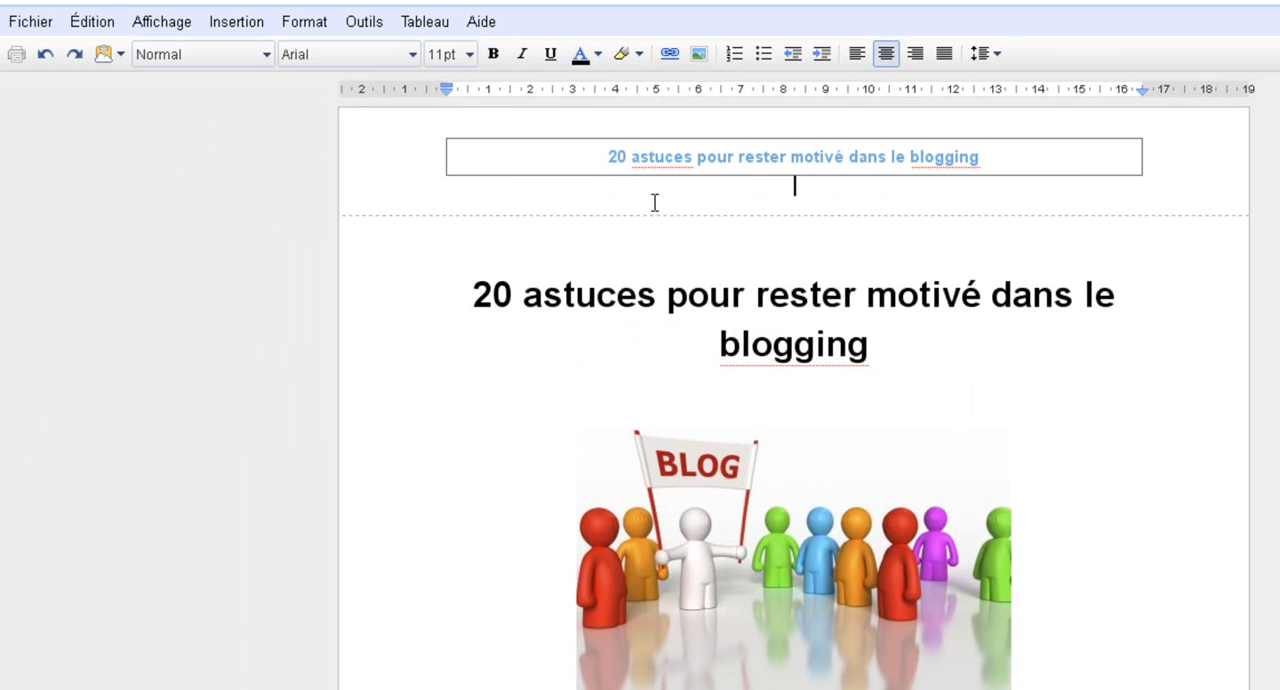
Check the header and footer on the pages through tip 5, and return to the title page
{"action": "scroll", "coordinate": [329, 494], "scroll_direction": "down", "scroll_amount": 10}
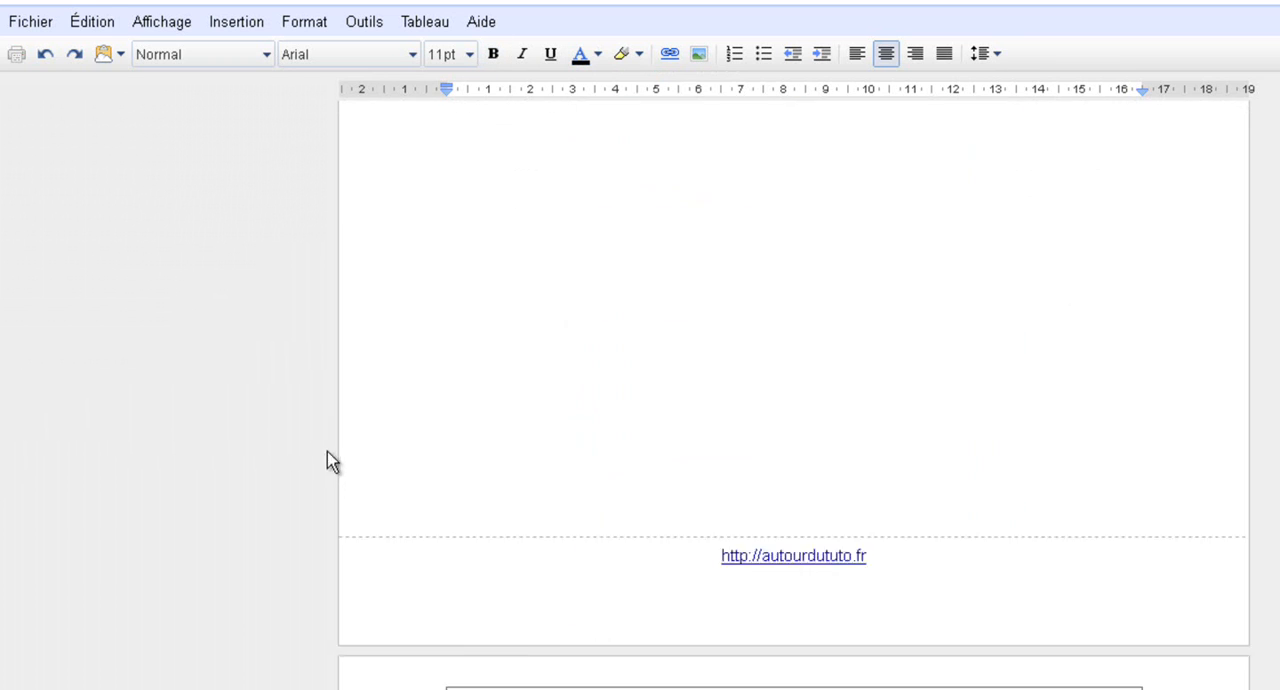
{"action": "scroll", "coordinate": [352, 466], "scroll_direction": "down", "scroll_amount": 10}
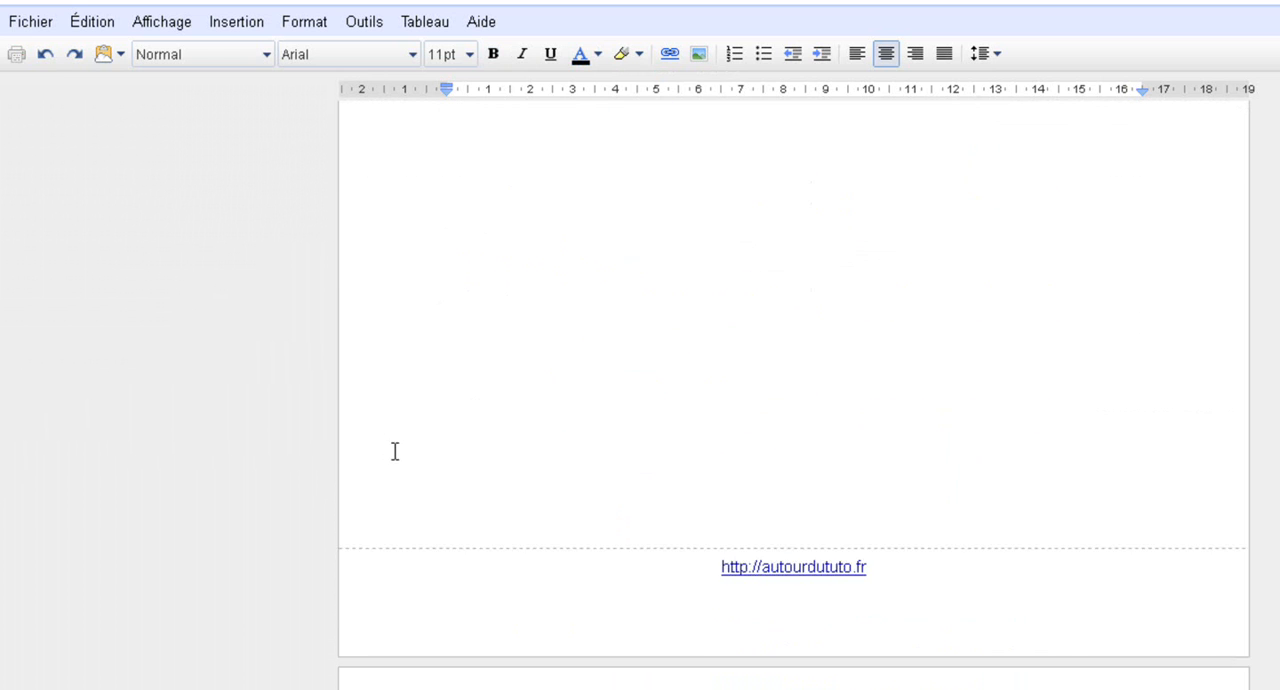
{"action": "scroll", "coordinate": [393, 433], "scroll_direction": "down", "scroll_amount": 10}
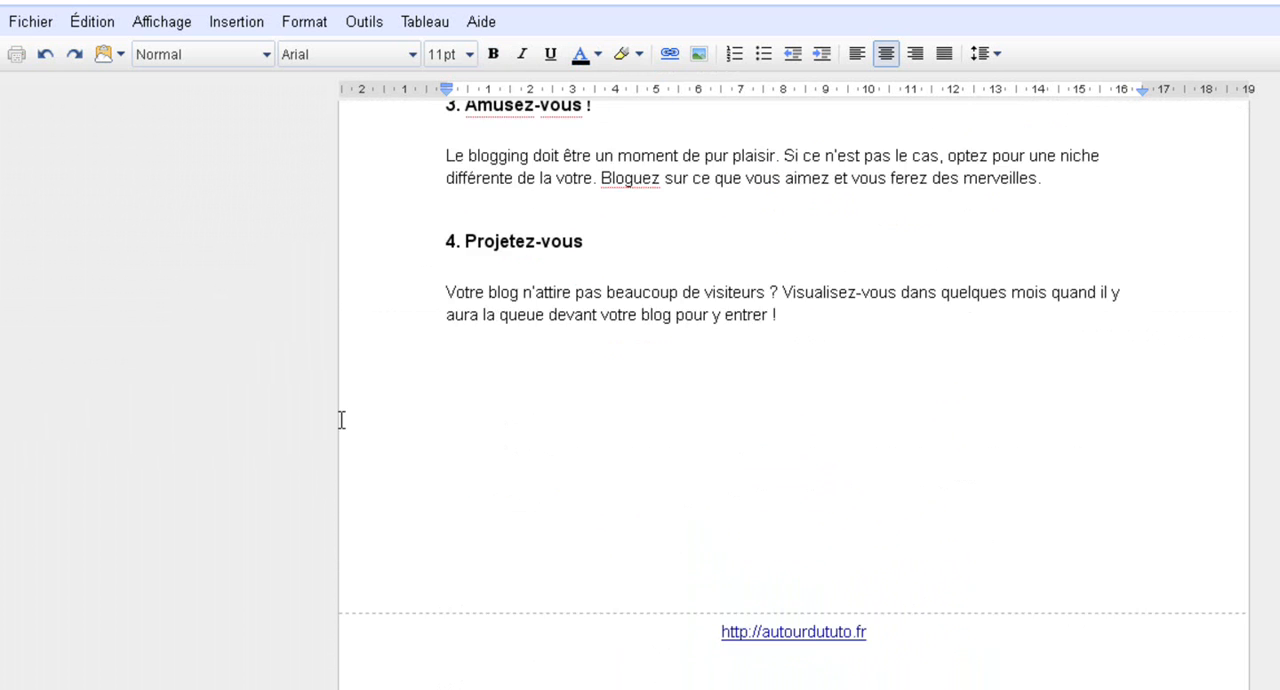
{"action": "scroll", "coordinate": [341, 408], "scroll_direction": "down", "scroll_amount": 1}
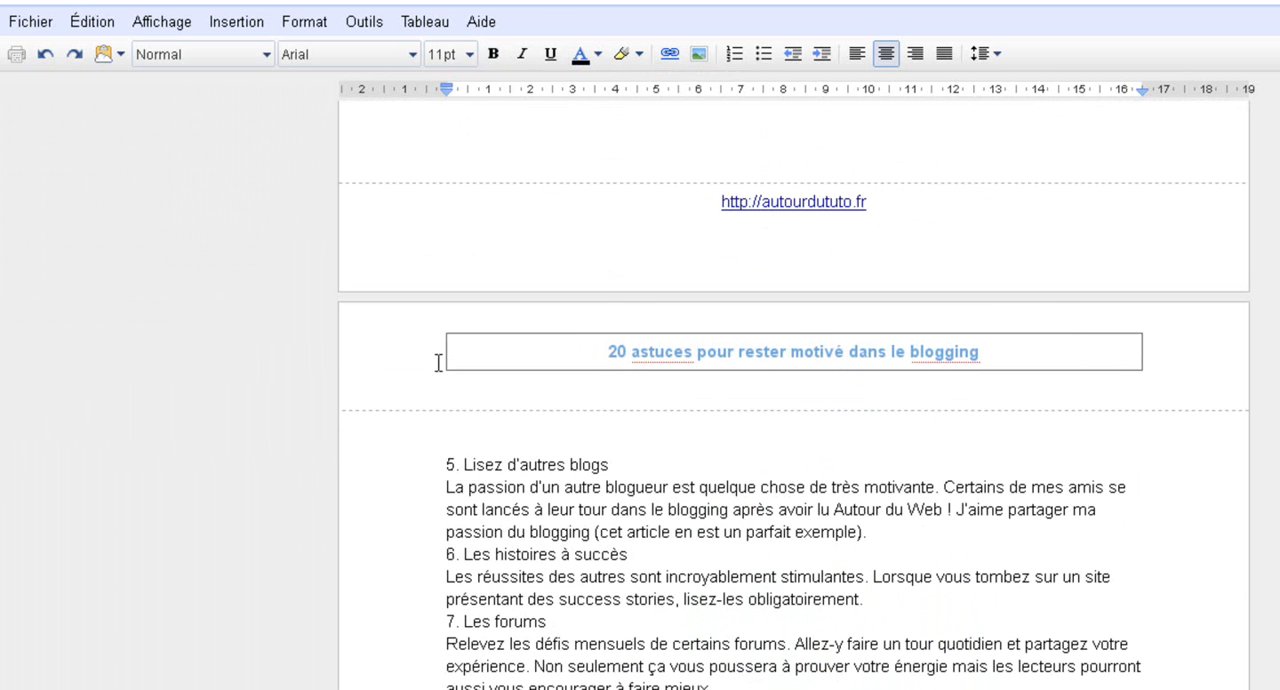
{"action": "scroll", "coordinate": [392, 432], "scroll_direction": "up", "scroll_amount": 1}
{"action": "left_click", "coordinate": [250, 33]}
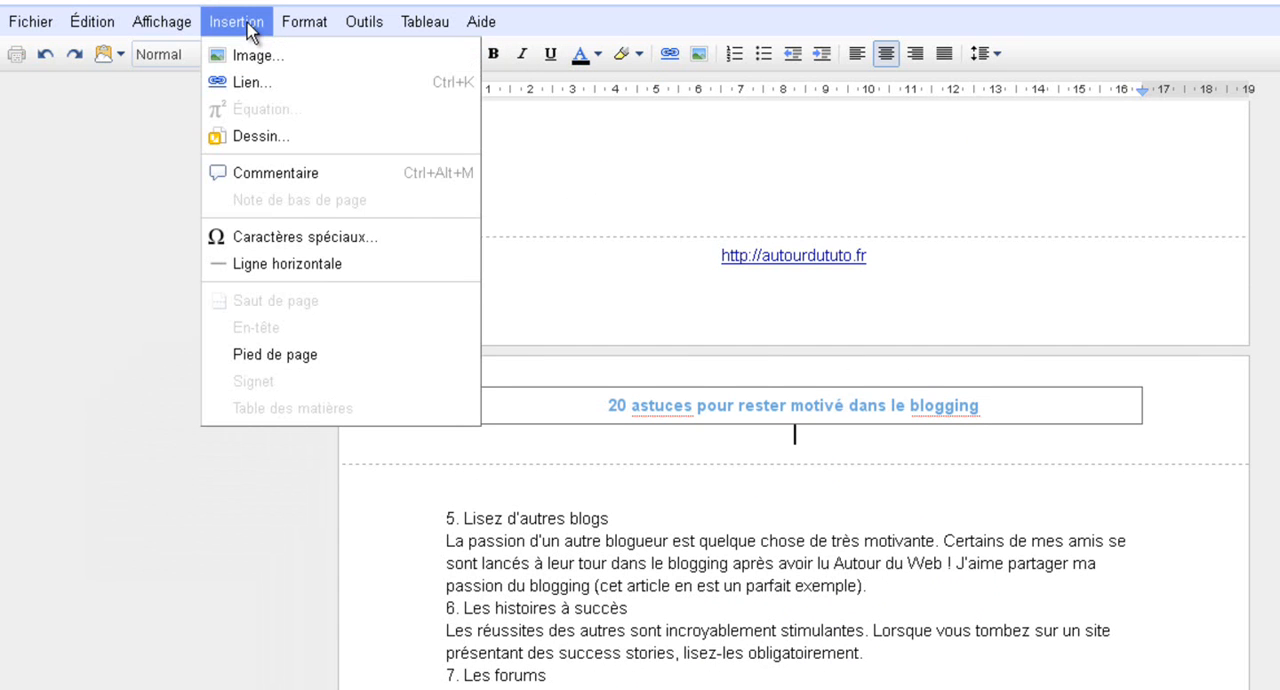
{"action": "left_click", "coordinate": [250, 33]}
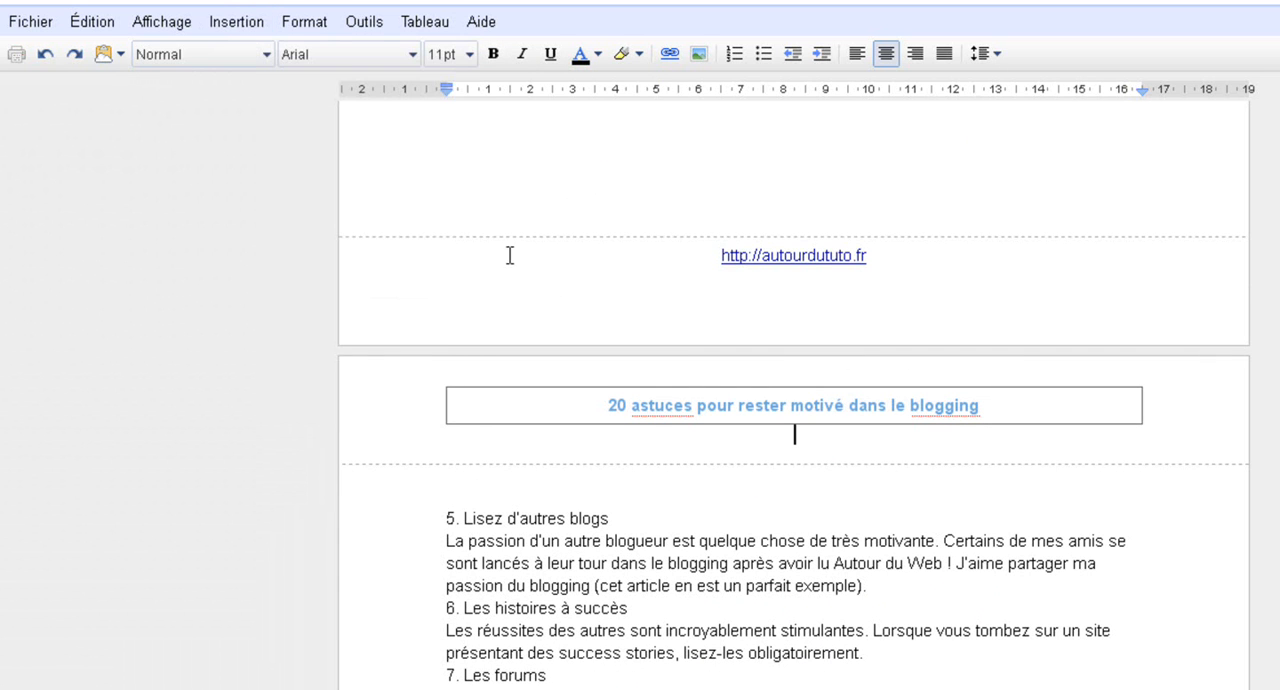
{"action": "left_click", "coordinate": [515, 266]}
{"action": "scroll", "coordinate": [500, 391], "scroll_direction": "up", "scroll_amount": 9}
{"action": "left_click", "coordinate": [665, 328]}
{"action": "scroll", "coordinate": [422, 391], "scroll_direction": "up", "scroll_amount": 20}
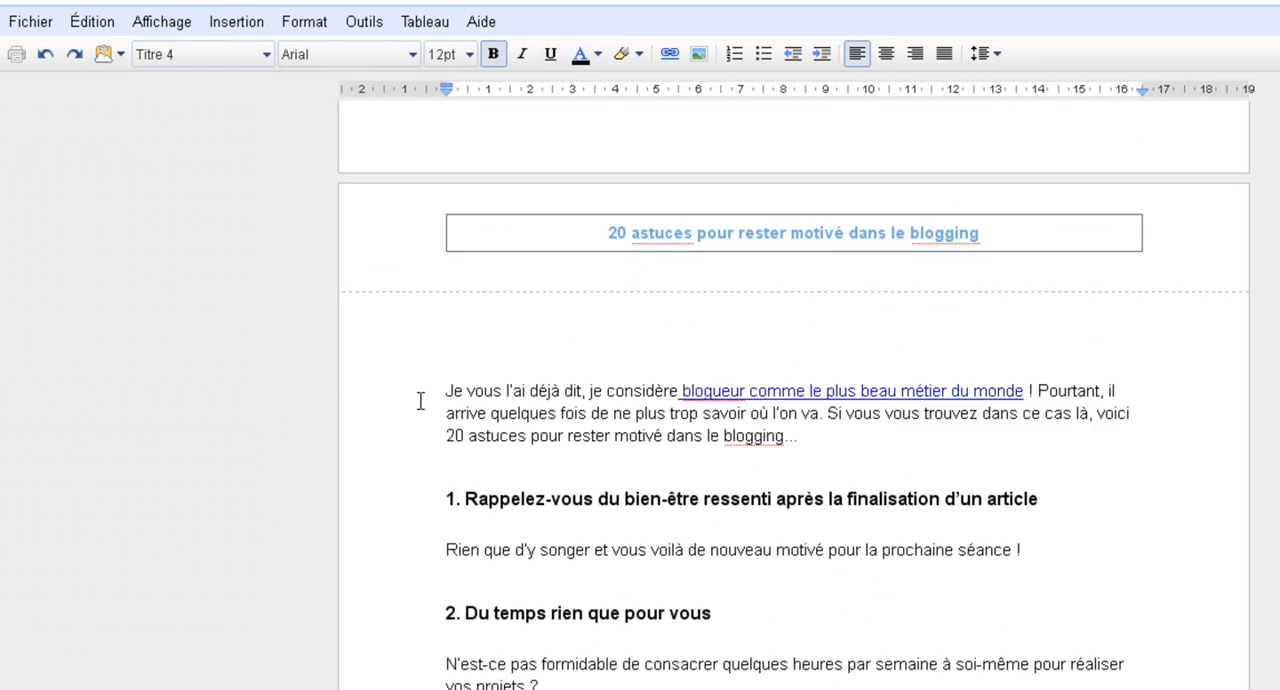
{"action": "scroll", "coordinate": [431, 346], "scroll_direction": "up", "scroll_amount": 8}
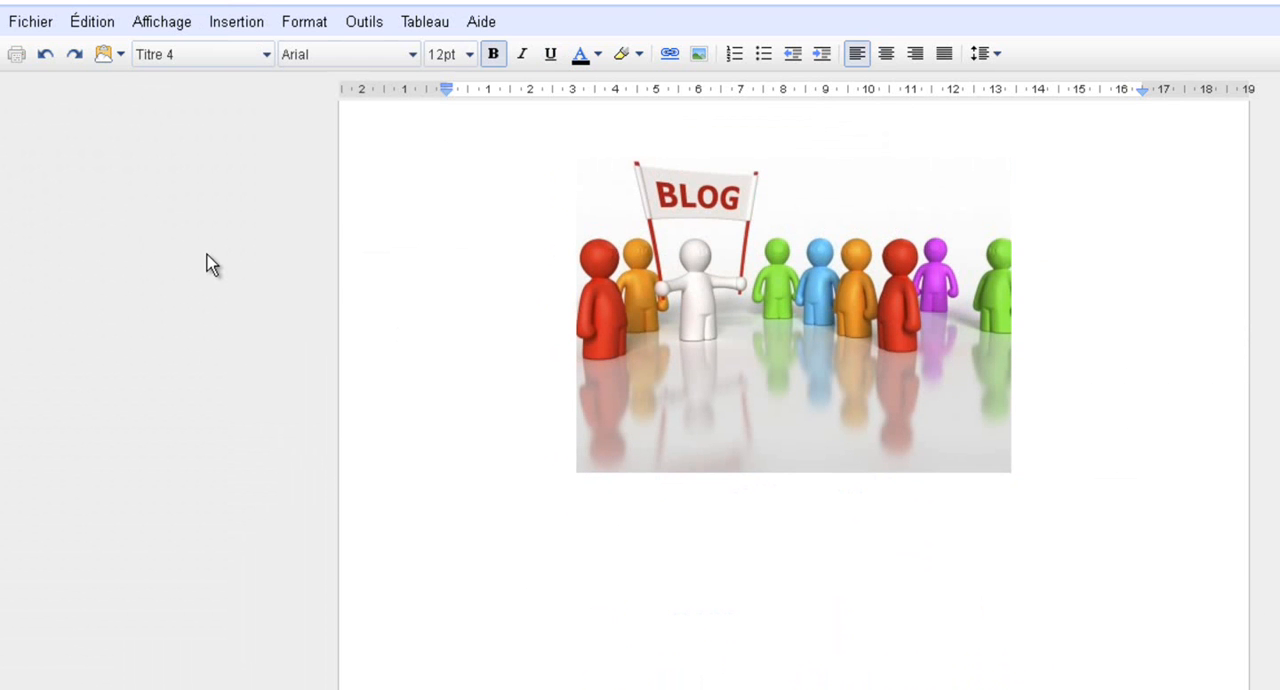
Download the document as a PDF and open it with Foxit Reader
{"action": "left_click", "coordinate": [41, 31]}
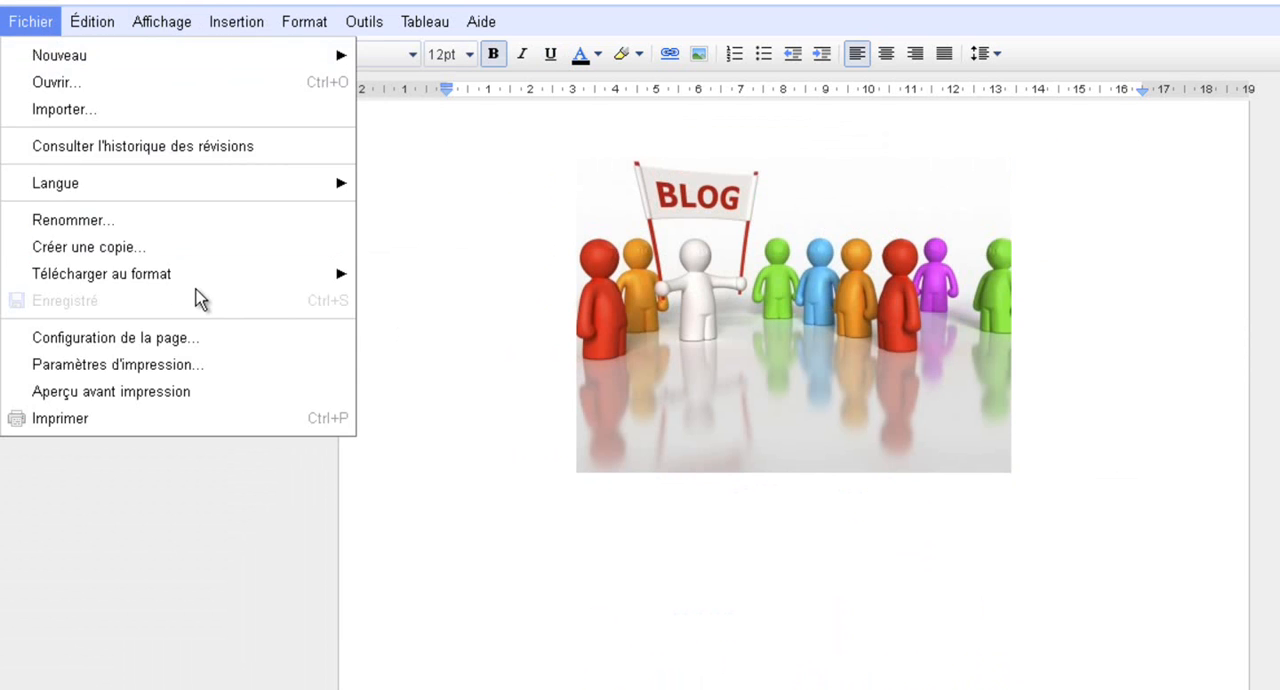
{"action": "mouse_move", "coordinate": [190, 278]}
{"action": "left_click", "coordinate": [414, 306]}
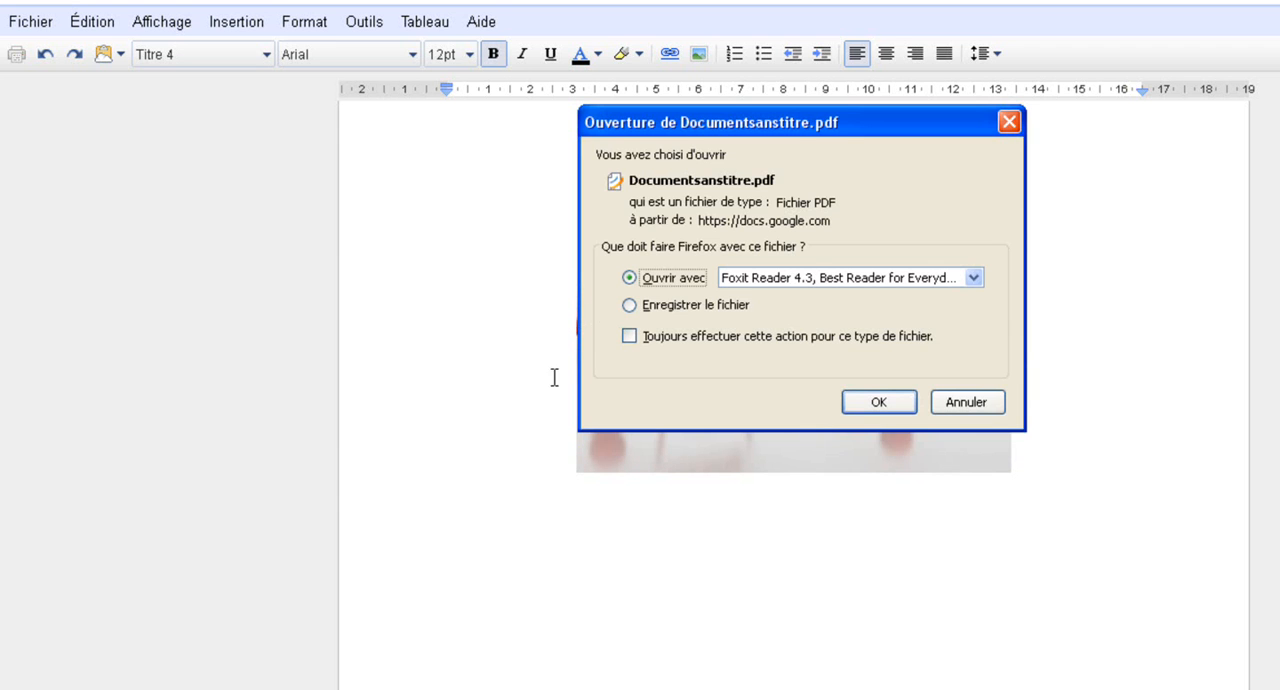
{"action": "left_click", "coordinate": [877, 403]}
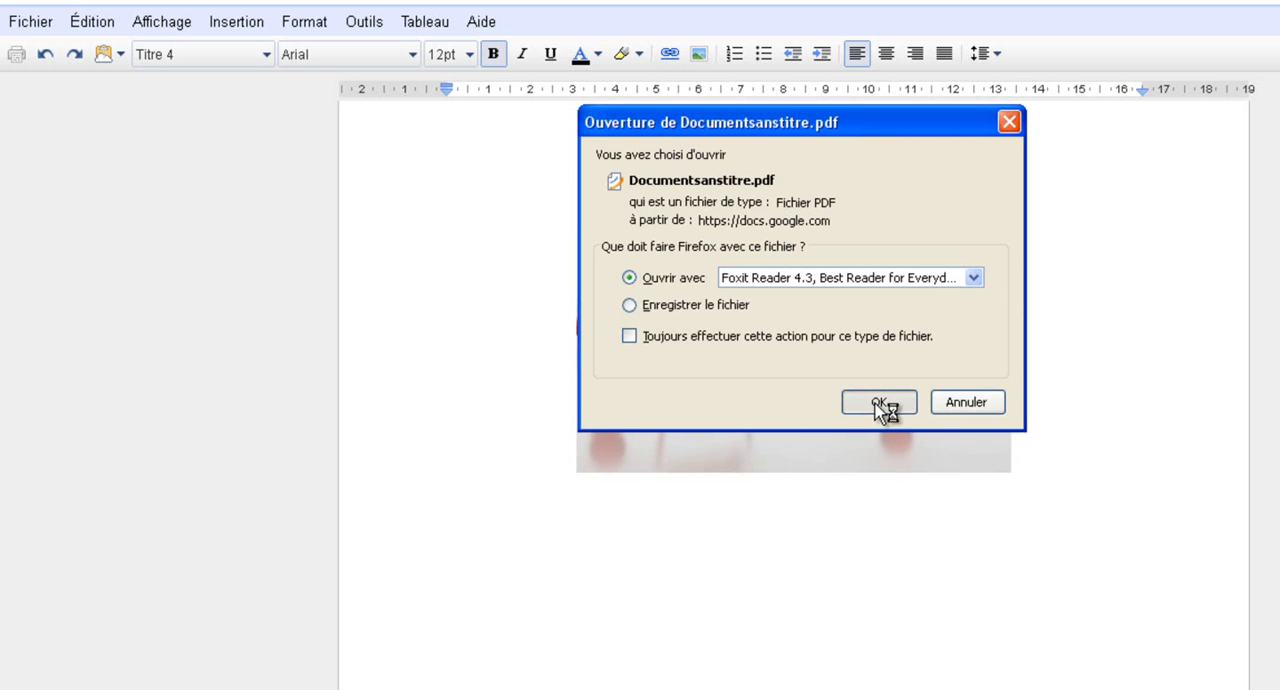
Review the exported PDF's title page, table of contents, tip pages, headers and footers, and return to the title page
{"action": "scroll", "coordinate": [375, 438], "scroll_direction": "down", "scroll_amount": 2}
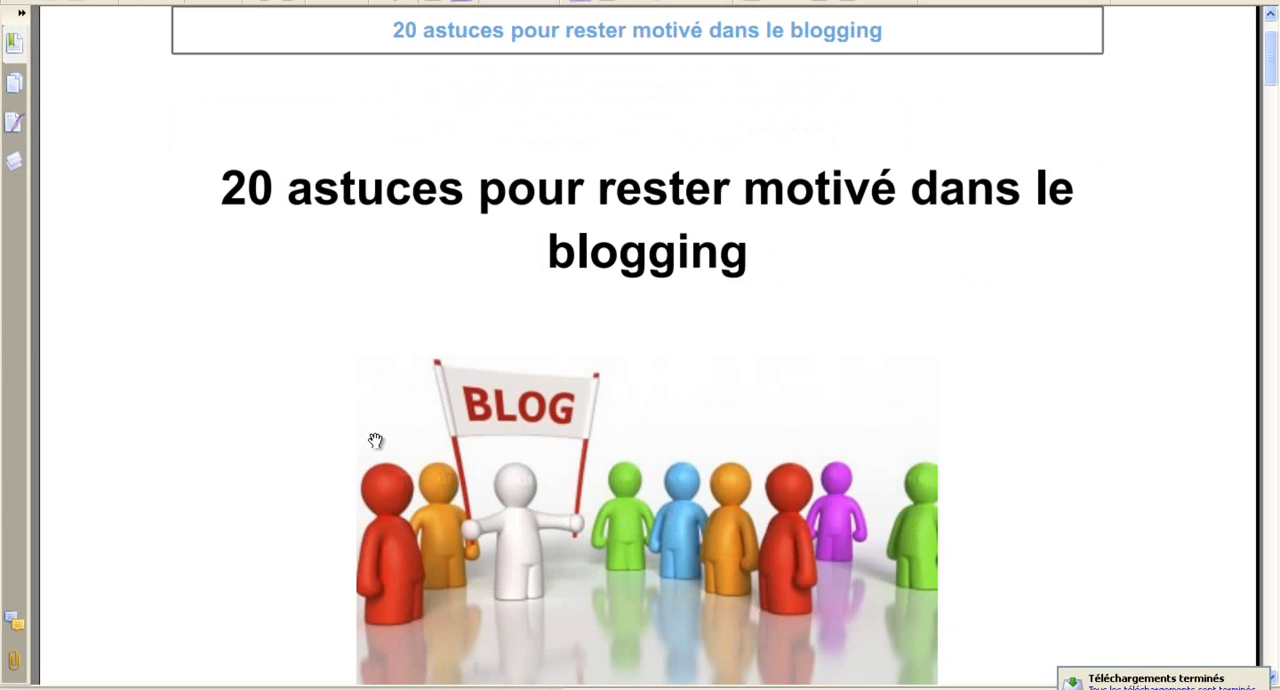
{"action": "scroll", "coordinate": [375, 438], "scroll_direction": "up", "scroll_amount": 2}
{"action": "scroll", "coordinate": [375, 428], "scroll_direction": "down", "scroll_amount": 8}
{"action": "scroll", "coordinate": [375, 420], "scroll_direction": "down", "scroll_amount": 4}
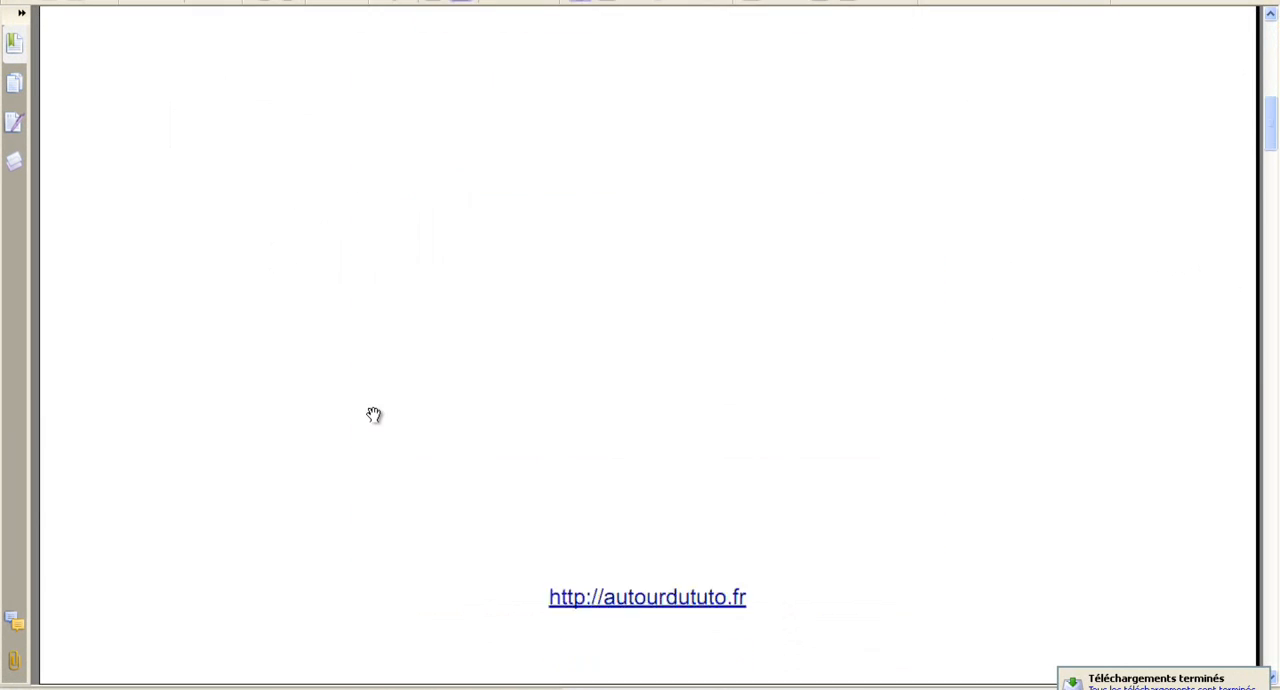
{"action": "scroll", "coordinate": [391, 420], "scroll_direction": "up", "scroll_amount": 8}
{"action": "scroll", "coordinate": [416, 390], "scroll_direction": "down", "scroll_amount": 10}
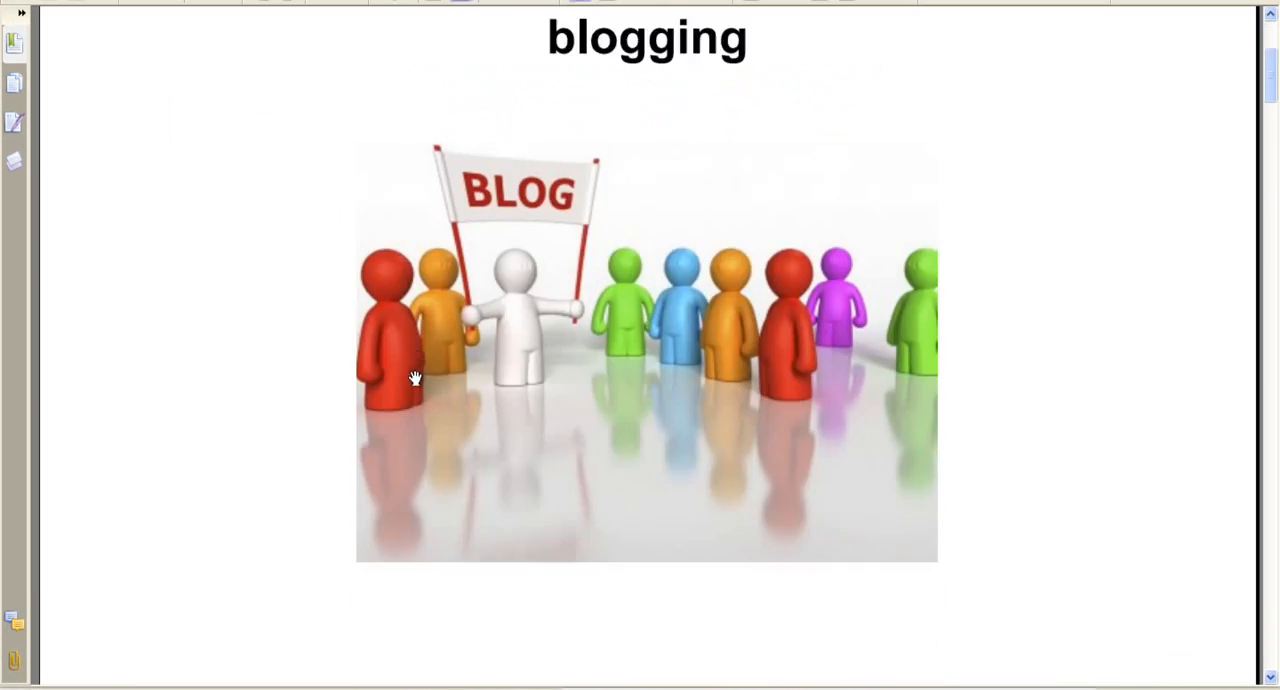
{"action": "scroll", "coordinate": [415, 333], "scroll_direction": "down", "scroll_amount": 15}
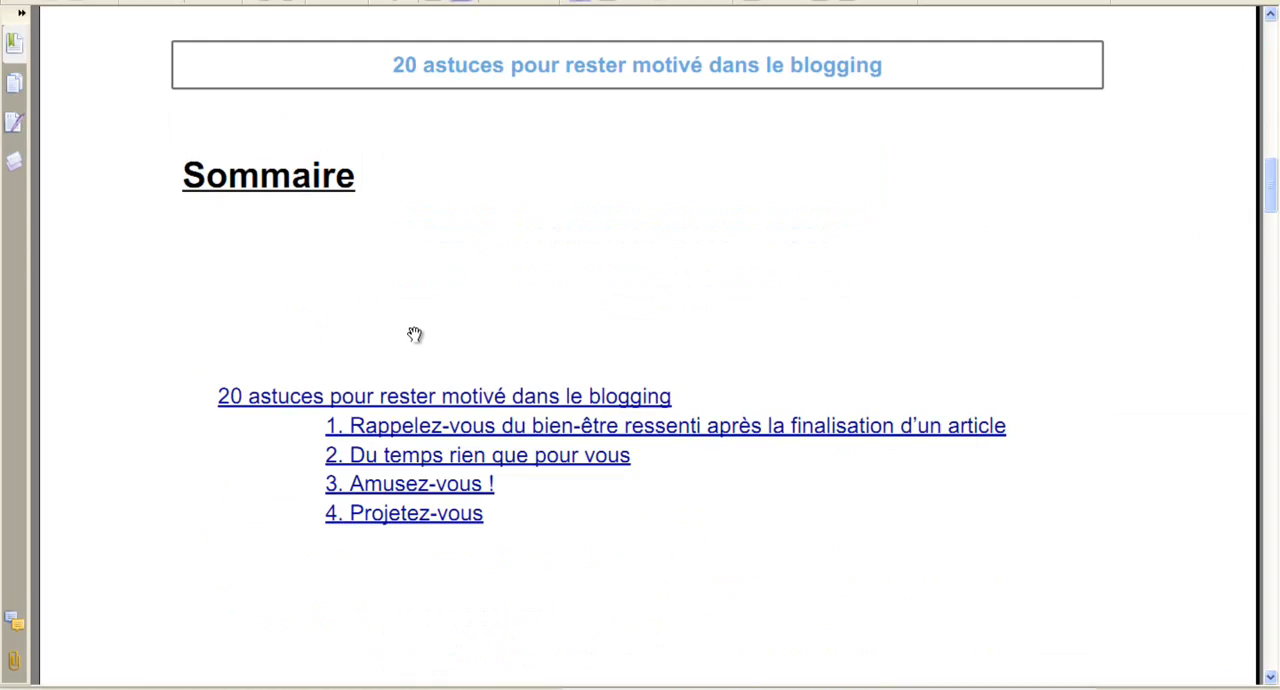
{"action": "scroll", "coordinate": [396, 327], "scroll_direction": "down", "scroll_amount": 10}
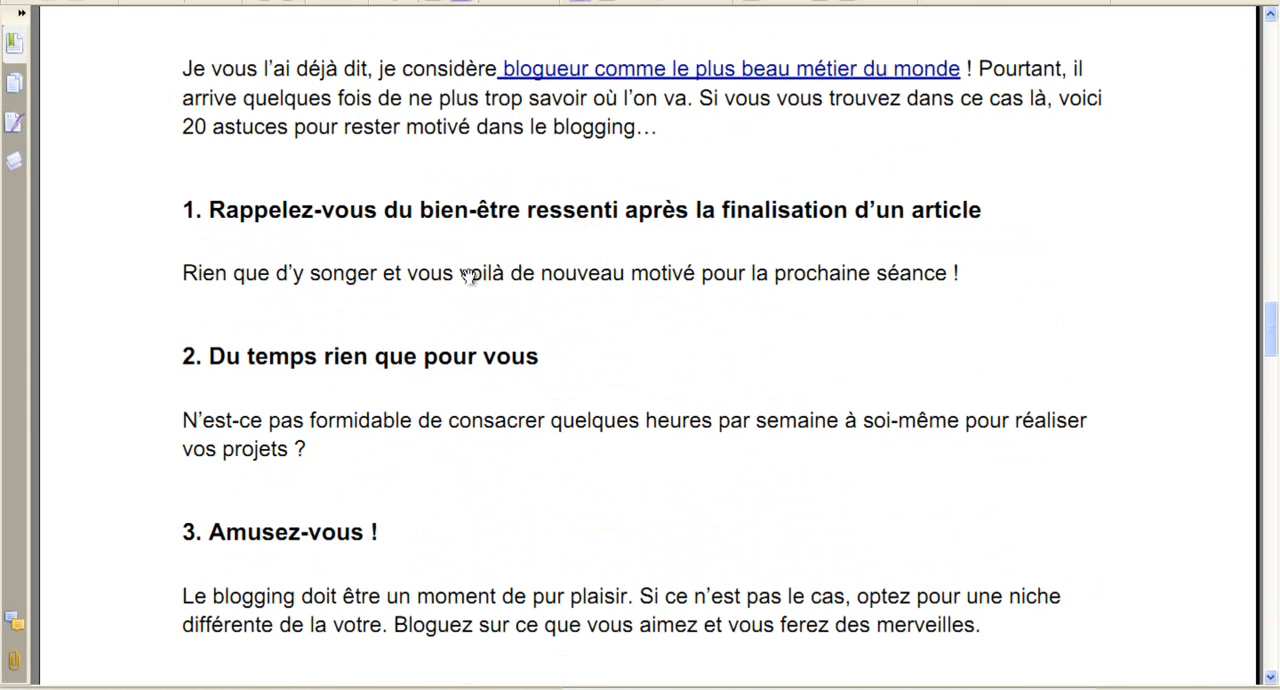
{"action": "scroll", "coordinate": [323, 286], "scroll_direction": "down", "scroll_amount": 15}
{"action": "scroll", "coordinate": [309, 263], "scroll_direction": "down", "scroll_amount": 5}
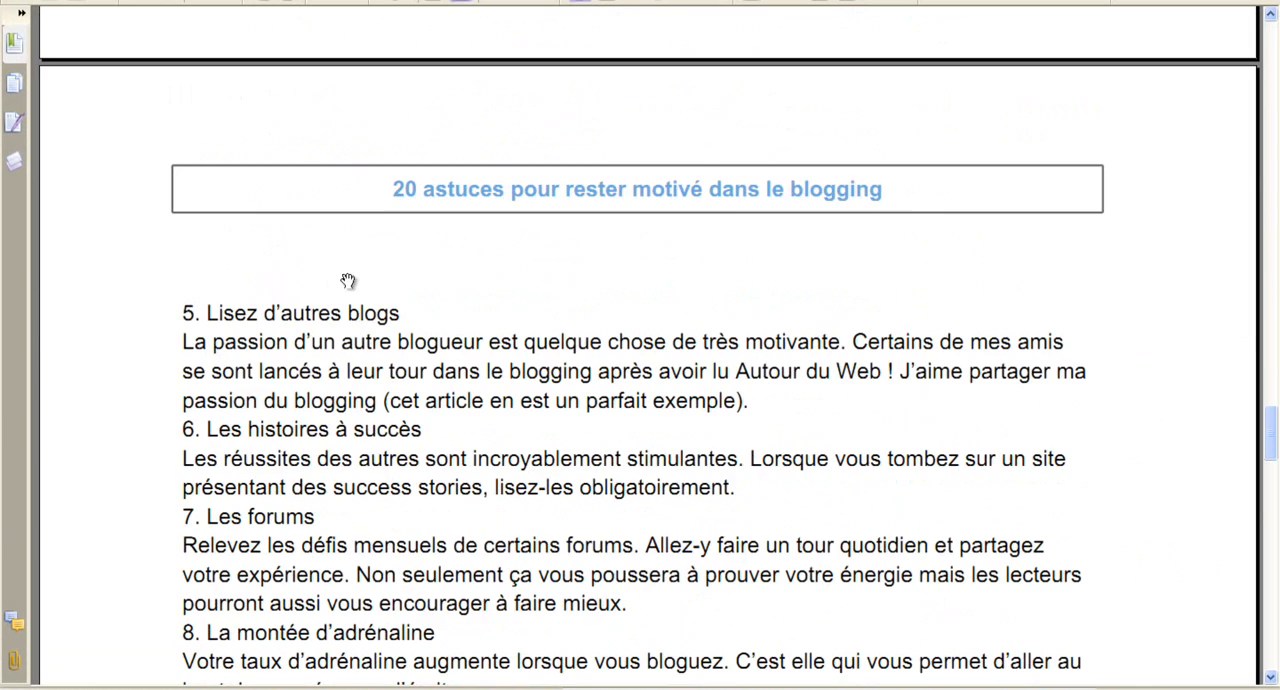
{"action": "scroll", "coordinate": [470, 330], "scroll_direction": "up", "scroll_amount": 20}
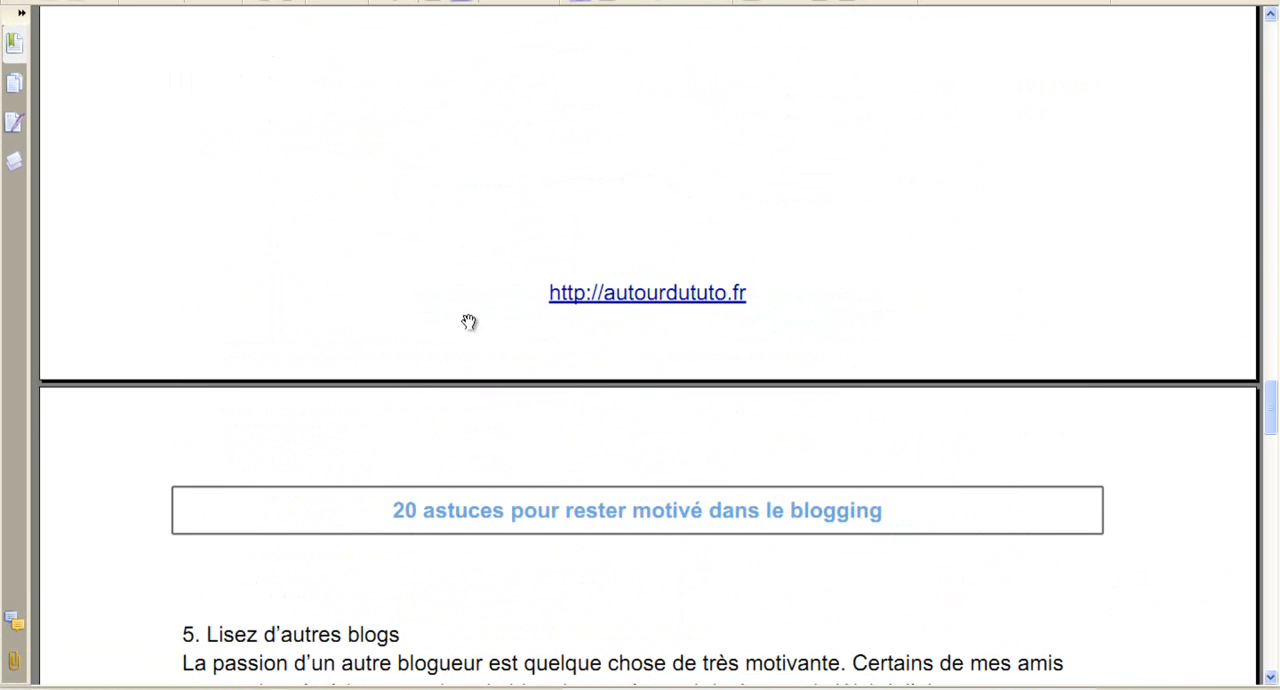
{"action": "scroll", "coordinate": [466, 320], "scroll_direction": "up", "scroll_amount": 20}
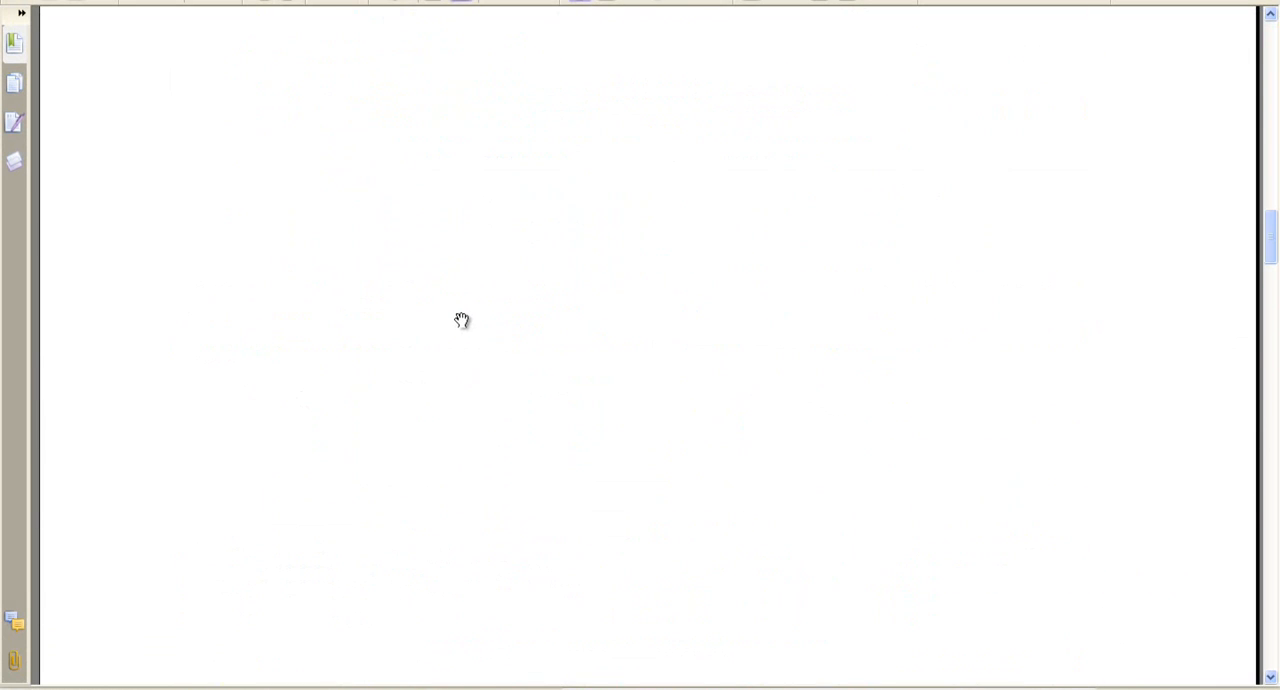
{"action": "scroll", "coordinate": [439, 309], "scroll_direction": "up", "scroll_amount": 15}
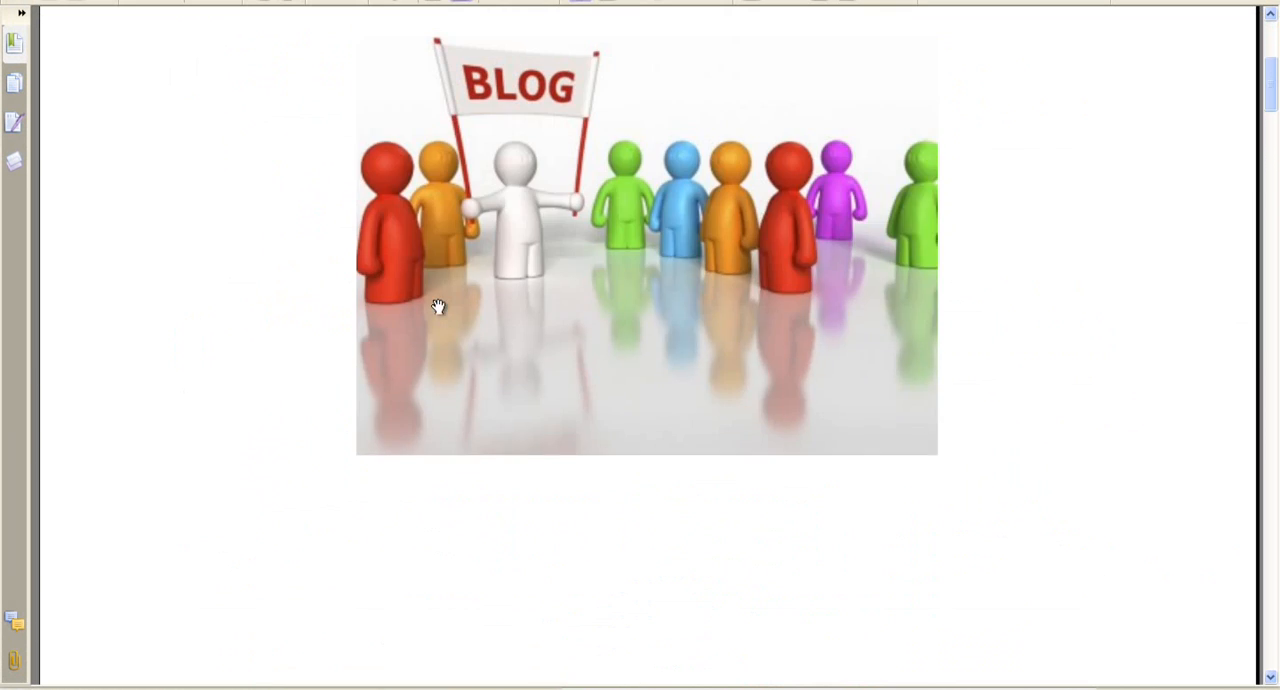